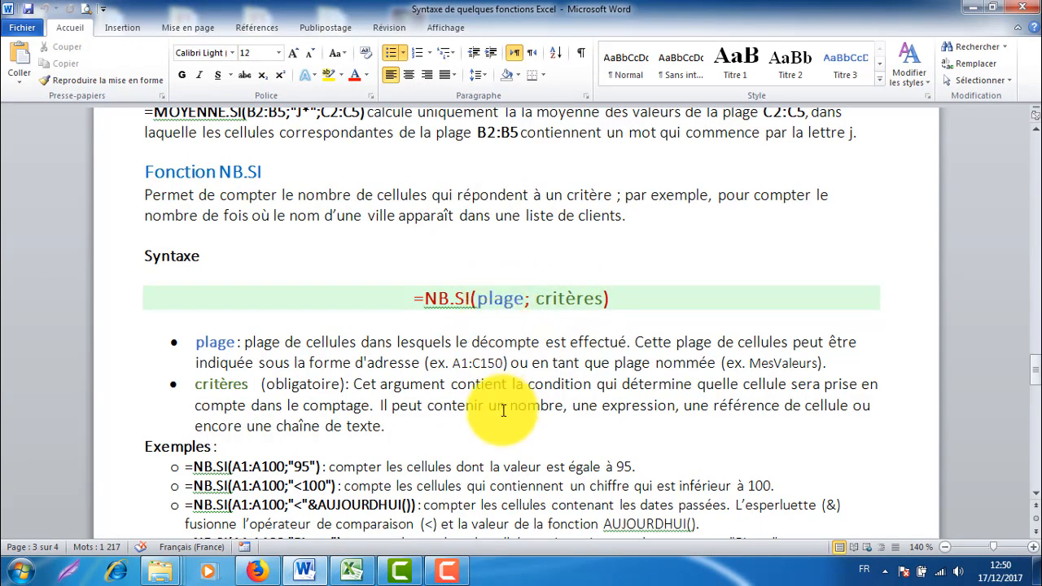
Step: Switch to Excel and look through the student marks table on Feuil2 down to its last row
{"action": "left_click", "coordinate": [355, 574]}
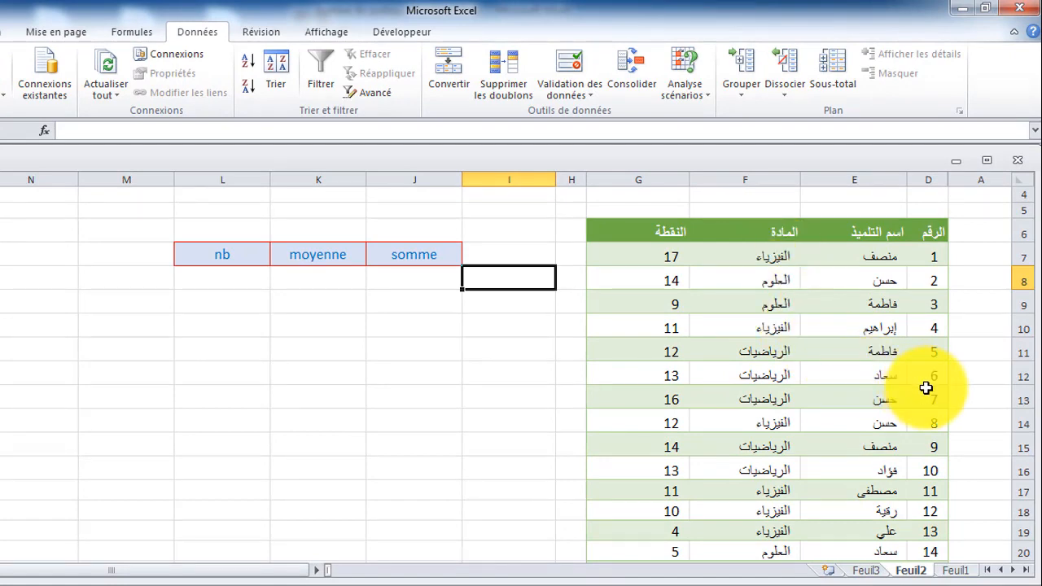
{"action": "scroll", "coordinate": [904, 391], "scroll_direction": "down", "scroll_amount": 2}
{"action": "scroll", "coordinate": [898, 404], "scroll_direction": "down", "scroll_amount": 1}
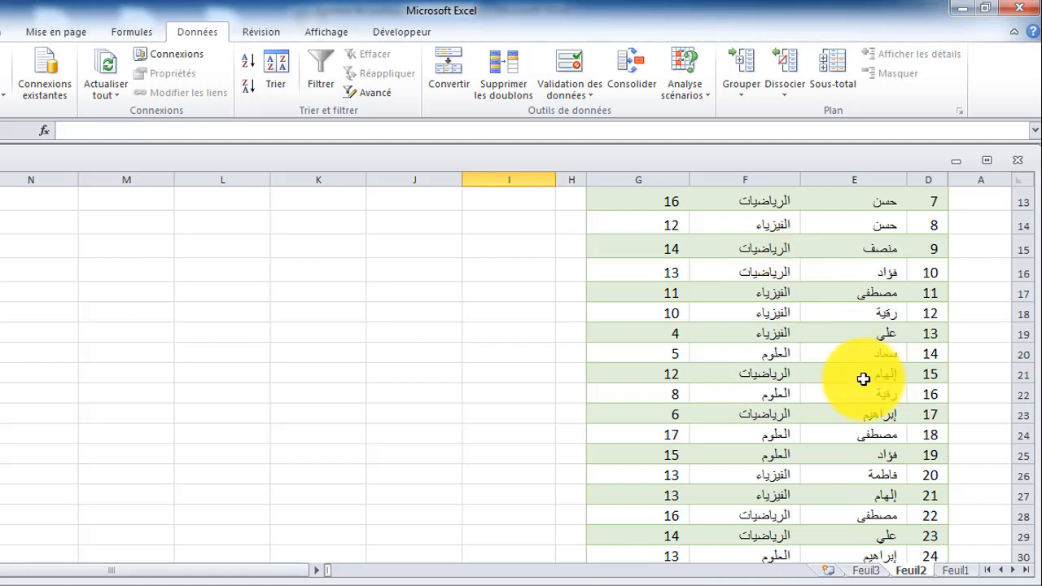
{"action": "scroll", "coordinate": [875, 394], "scroll_direction": "down", "scroll_amount": 3}
{"action": "scroll", "coordinate": [875, 395], "scroll_direction": "down", "scroll_amount": 1}
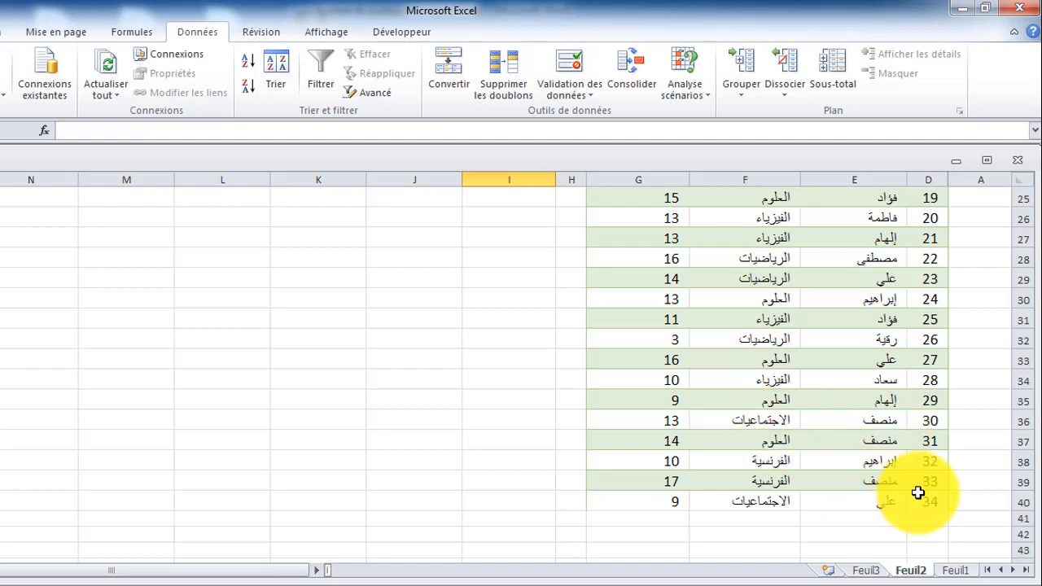
{"action": "scroll", "coordinate": [776, 487], "scroll_direction": "up", "scroll_amount": 8}
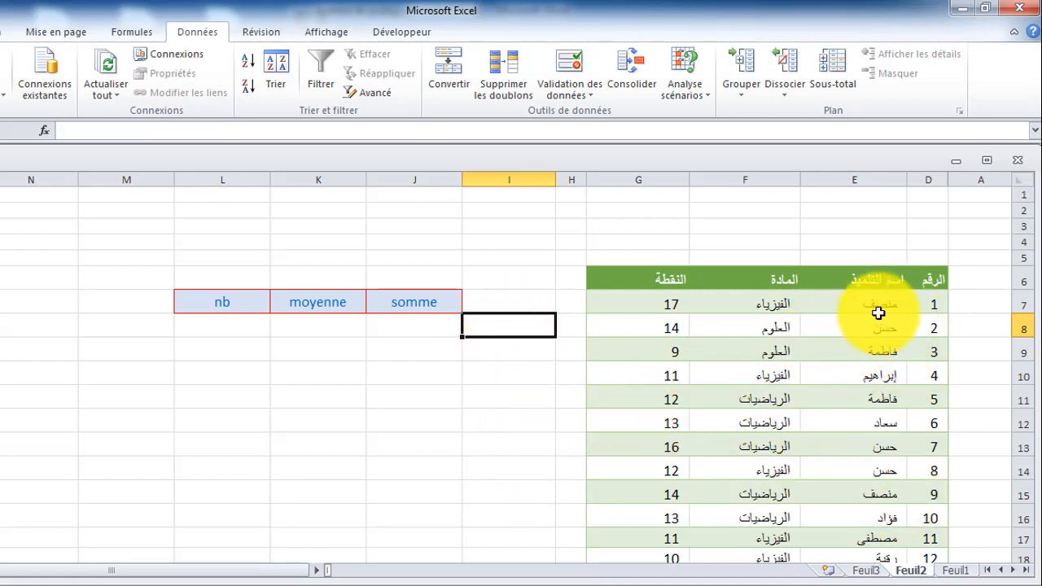
Step: Copy the student names in E7:E40 and paste them into column I starting at cell I8
{"action": "left_click_drag", "start_coordinate": [883, 304], "coordinate": [887, 519]}
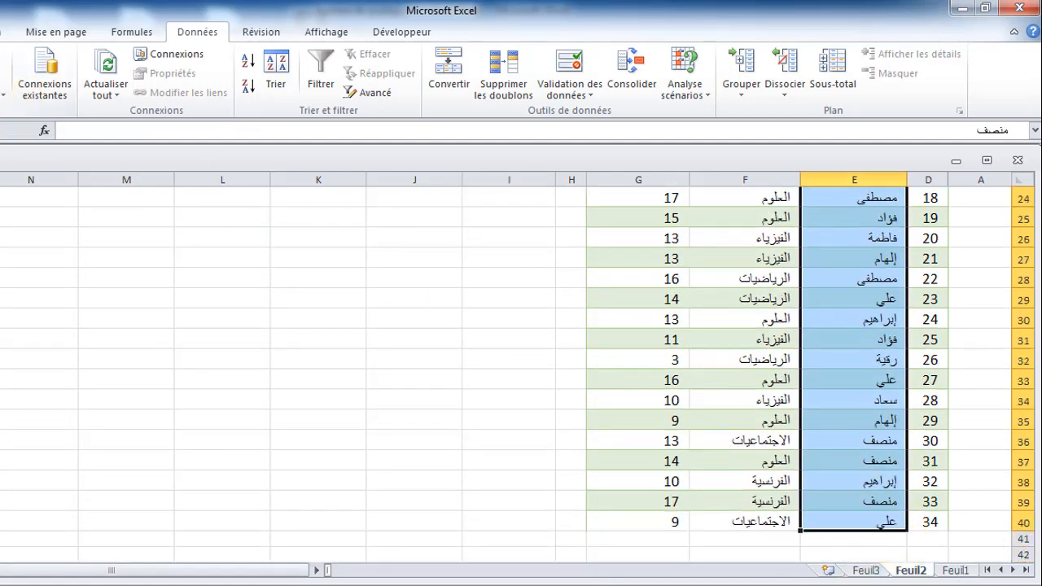
{"action": "left_click", "coordinate": [0, 32]}
{"action": "key", "text": "ctrl+c"}
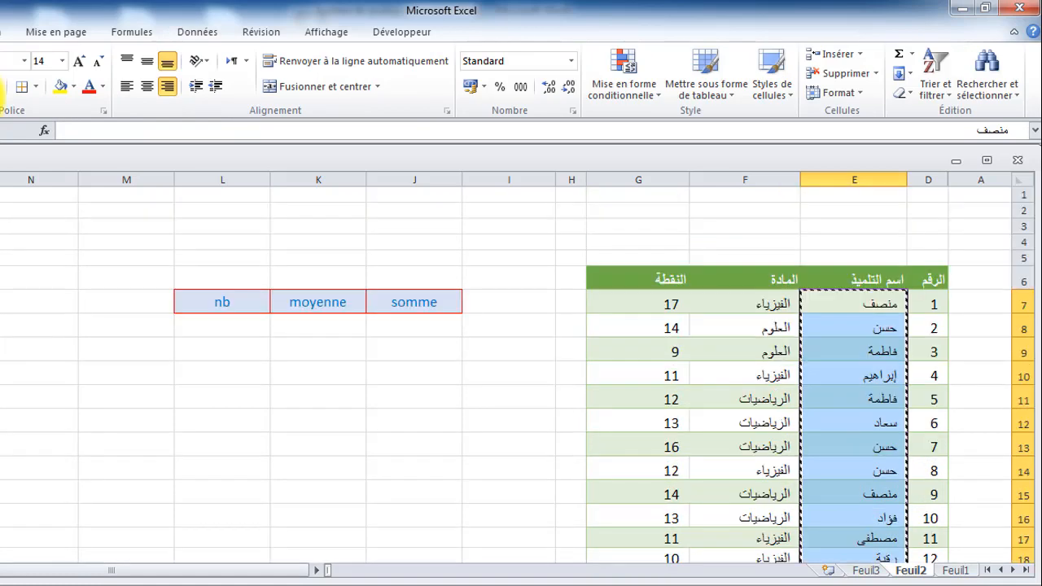
{"action": "left_click", "coordinate": [486, 329]}
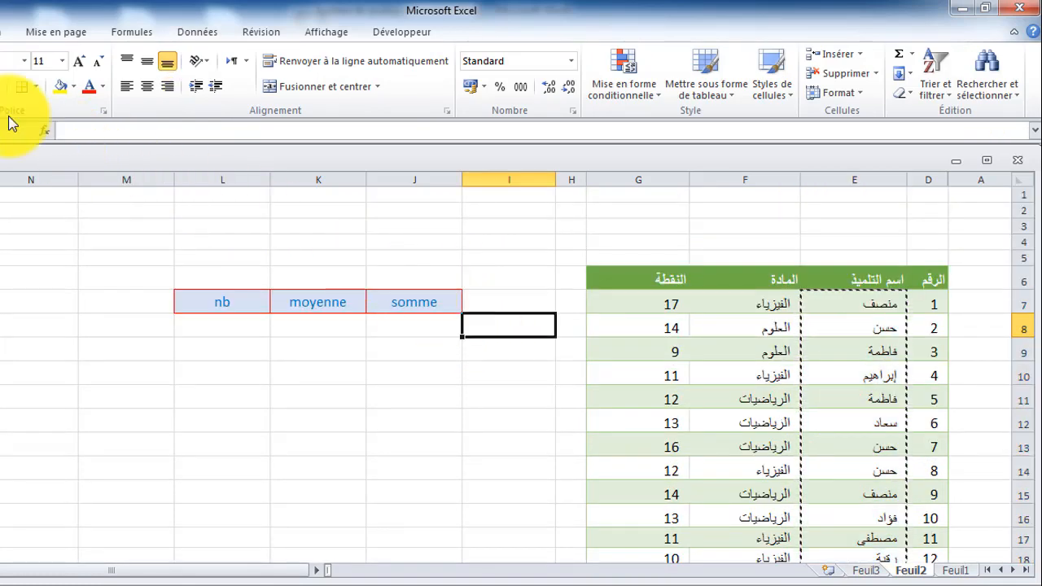
{"action": "key", "text": "ctrl+v"}
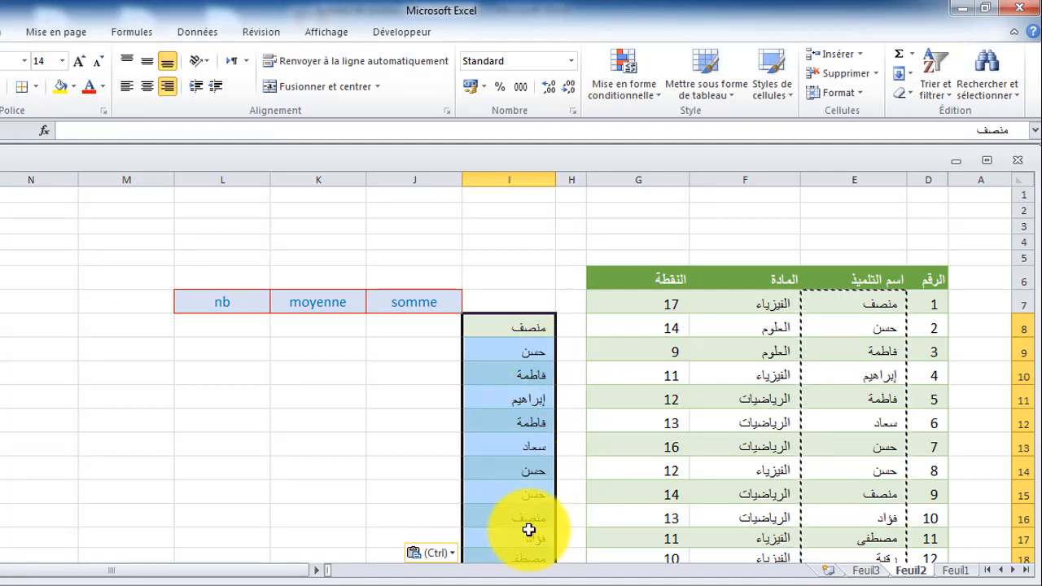
{"action": "scroll", "coordinate": [529, 529], "scroll_direction": "down", "scroll_amount": 3}
{"action": "scroll", "coordinate": [531, 521], "scroll_direction": "down", "scroll_amount": 1}
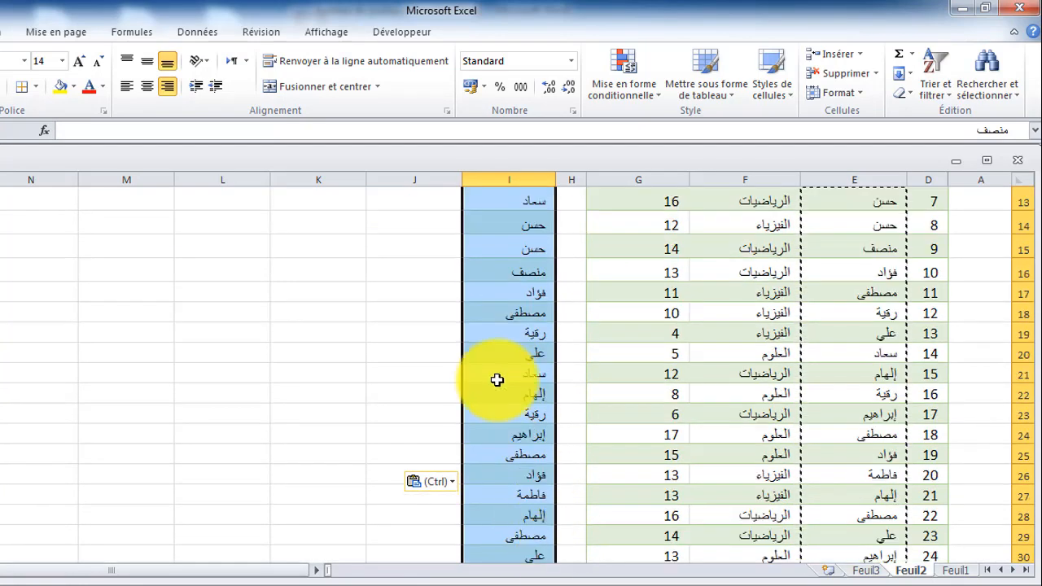
{"action": "scroll", "coordinate": [319, 163], "scroll_direction": "up", "scroll_amount": 4}
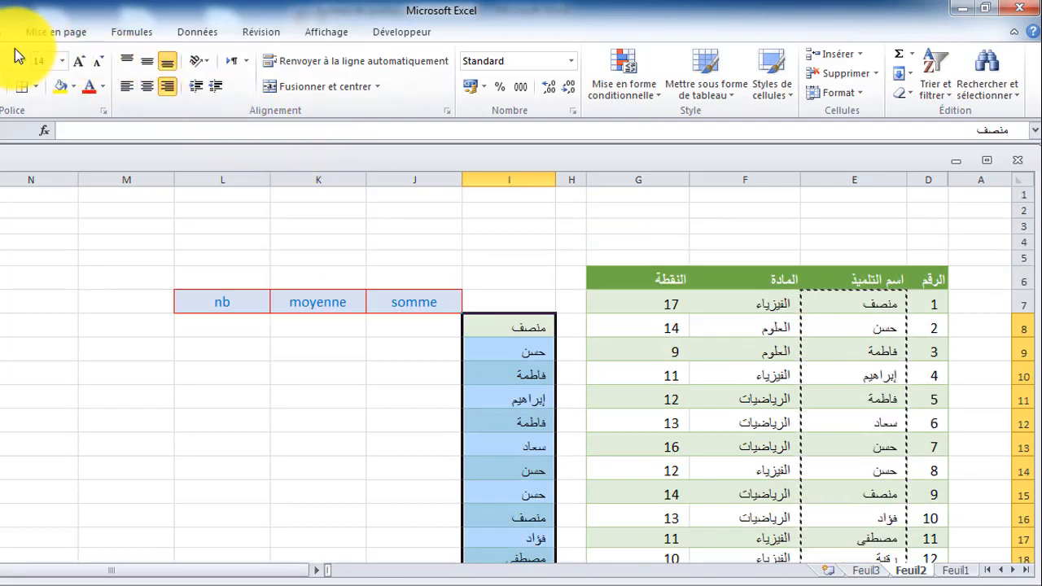
Step: Remove duplicates from the pasted names in column I, continuing with the current selection only and leaving the headers option enabled
{"action": "left_click", "coordinate": [186, 32]}
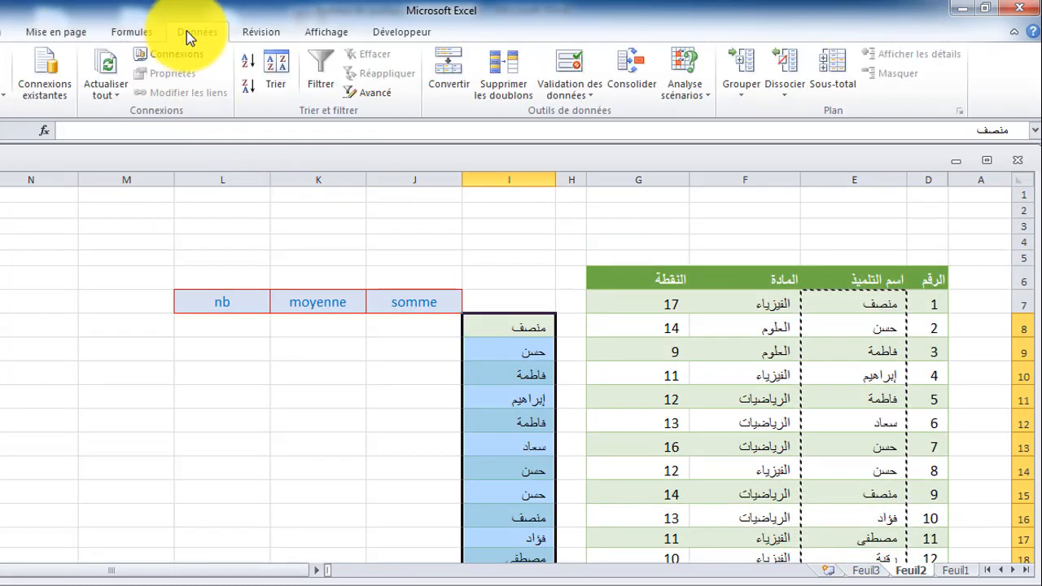
{"action": "left_click", "coordinate": [507, 75]}
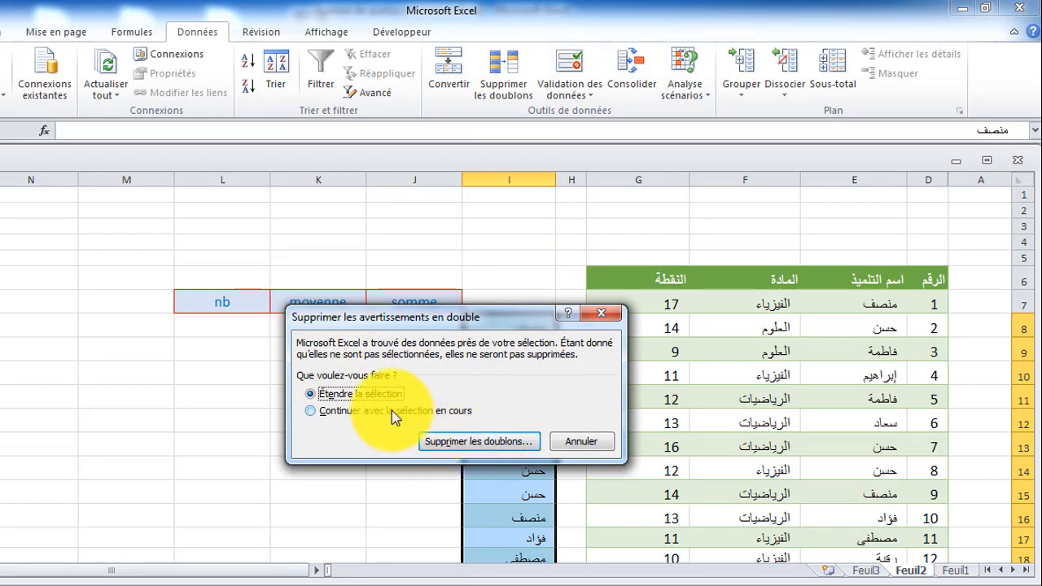
{"action": "left_click", "coordinate": [368, 413]}
{"action": "left_click", "coordinate": [482, 444]}
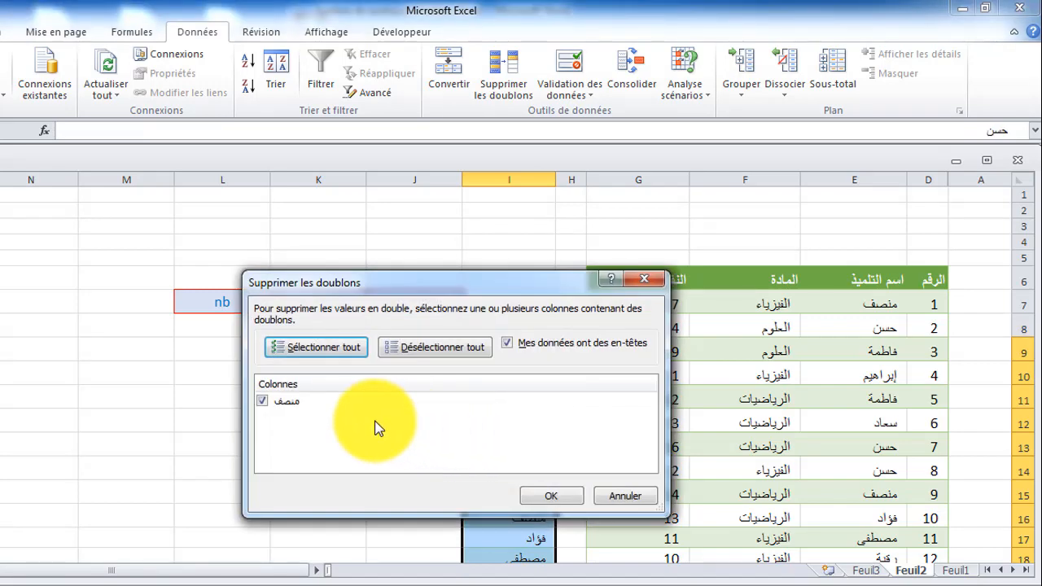
{"action": "left_click", "coordinate": [547, 497]}
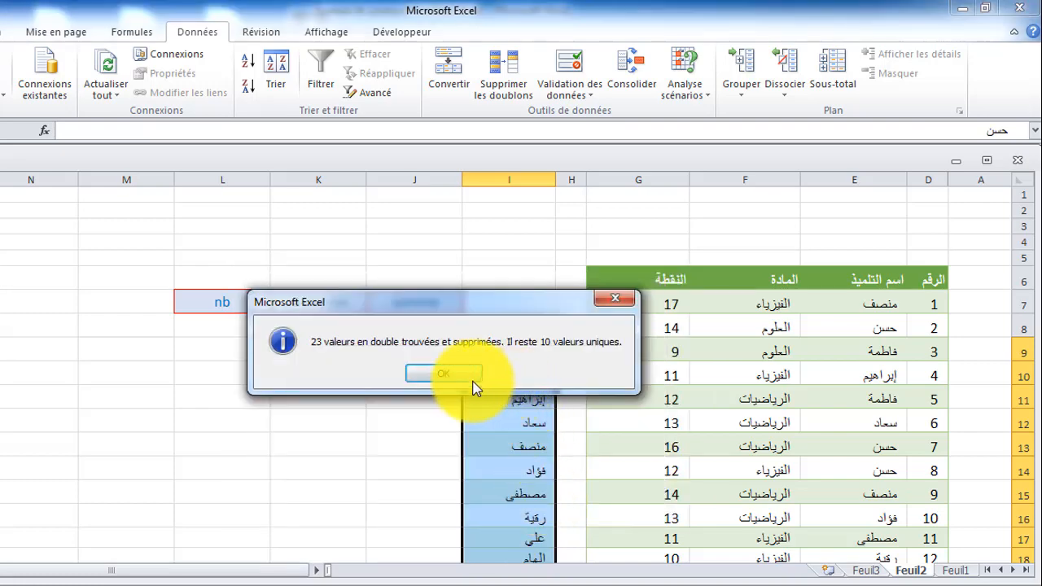
{"action": "left_click", "coordinate": [444, 373]}
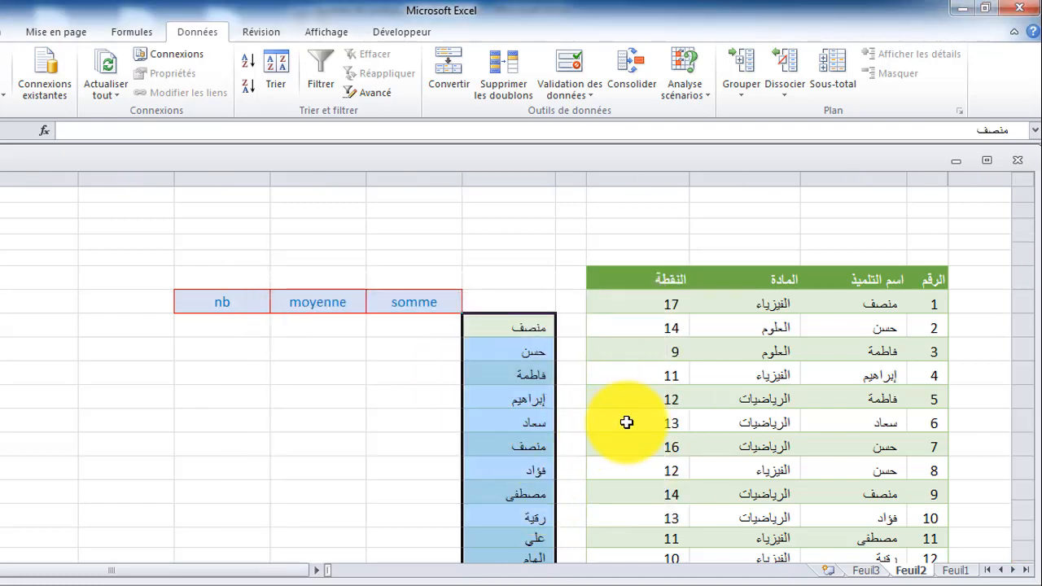
{"action": "scroll", "coordinate": [608, 421], "scroll_direction": "down", "scroll_amount": 1}
{"action": "scroll", "coordinate": [607, 421], "scroll_direction": "down", "scroll_amount": 1}
{"action": "scroll", "coordinate": [577, 423], "scroll_direction": "up", "scroll_amount": 1}
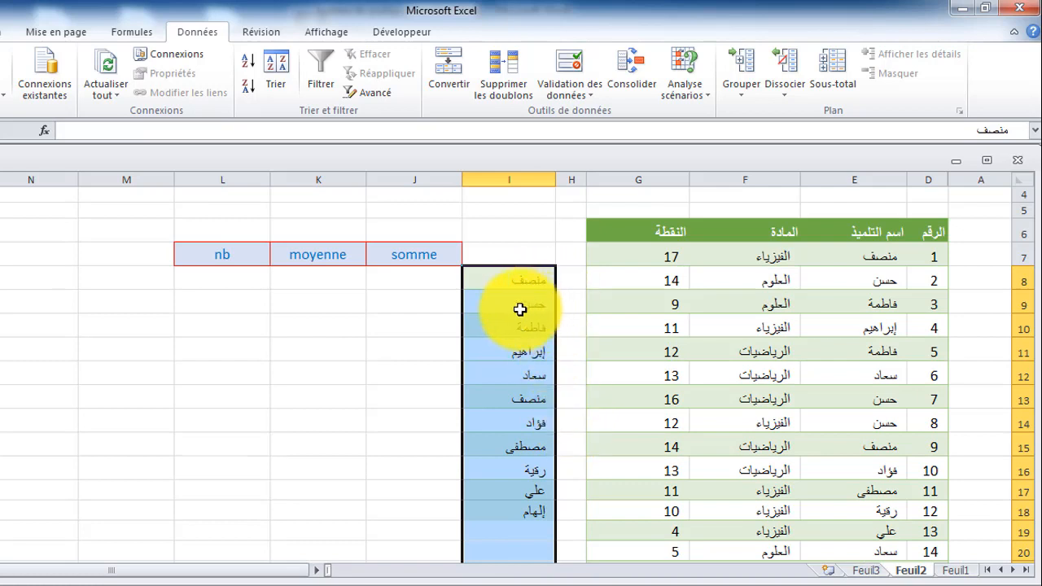
Step: Delete cell I13 holding the remaining repeated name so the names below move up
{"action": "left_click", "coordinate": [533, 402]}
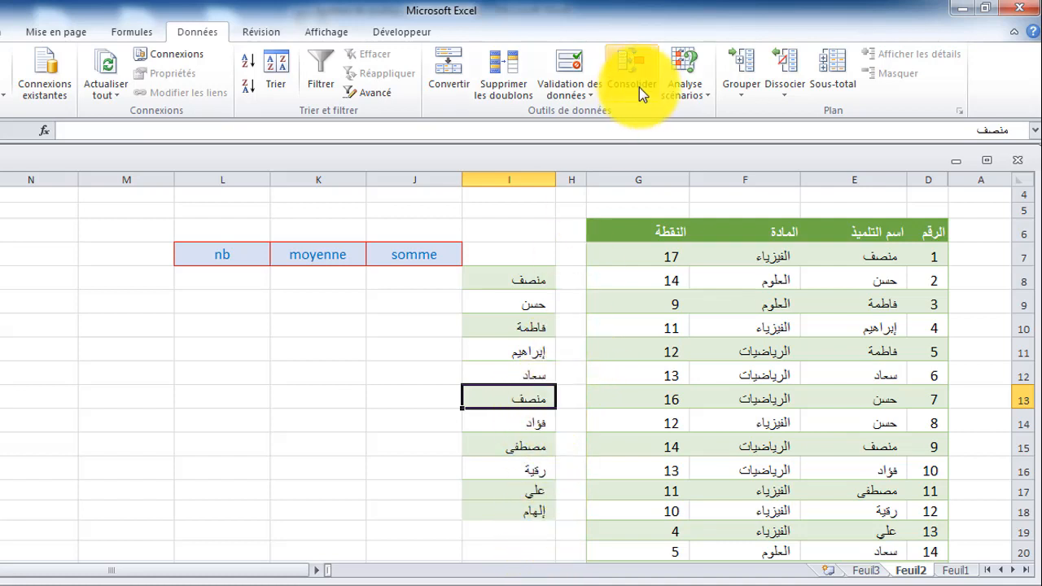
{"action": "left_click", "coordinate": [0, 32]}
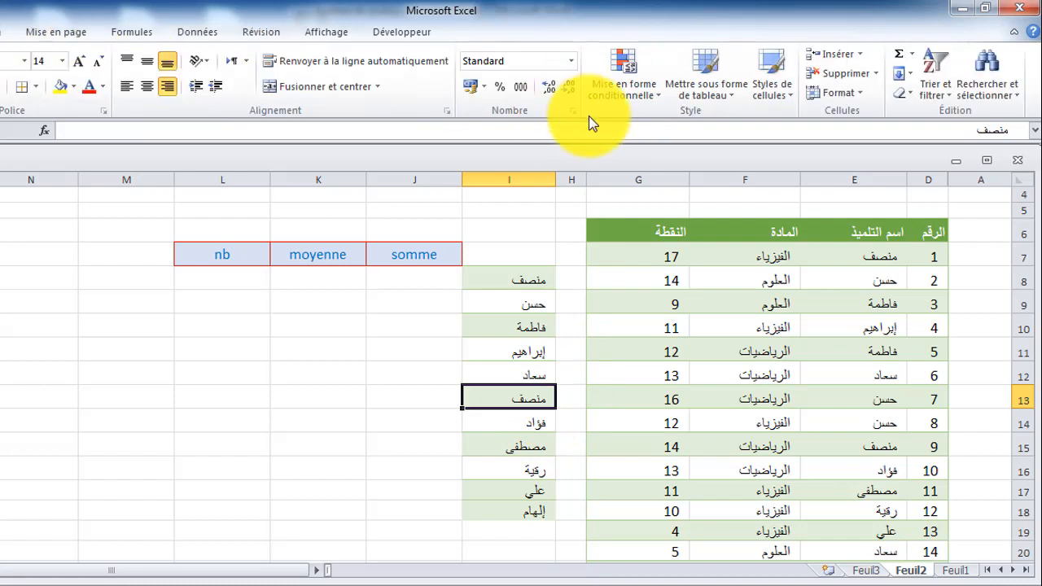
{"action": "left_click", "coordinate": [865, 75]}
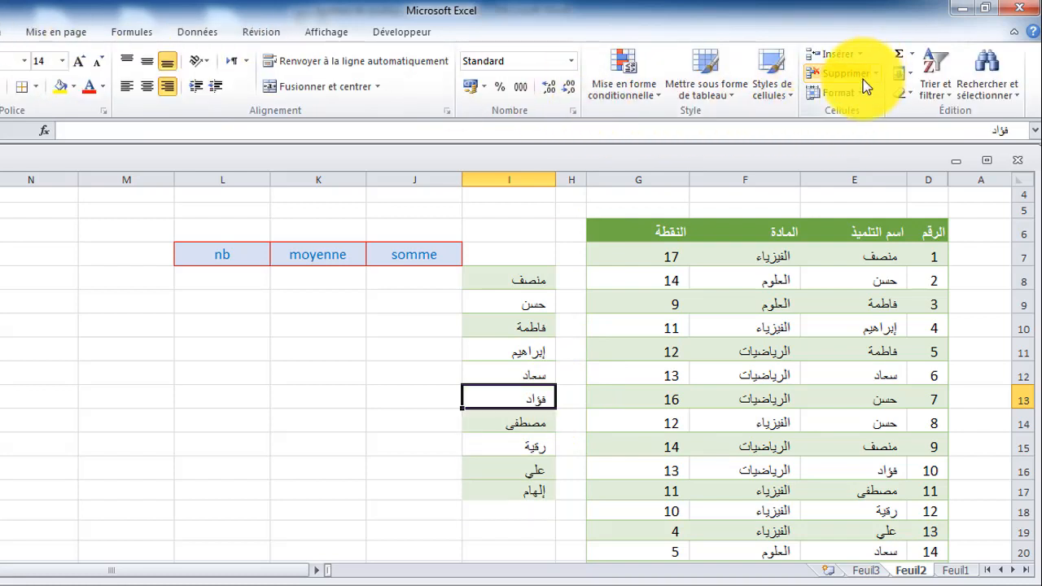
{"action": "left_click", "coordinate": [544, 430]}
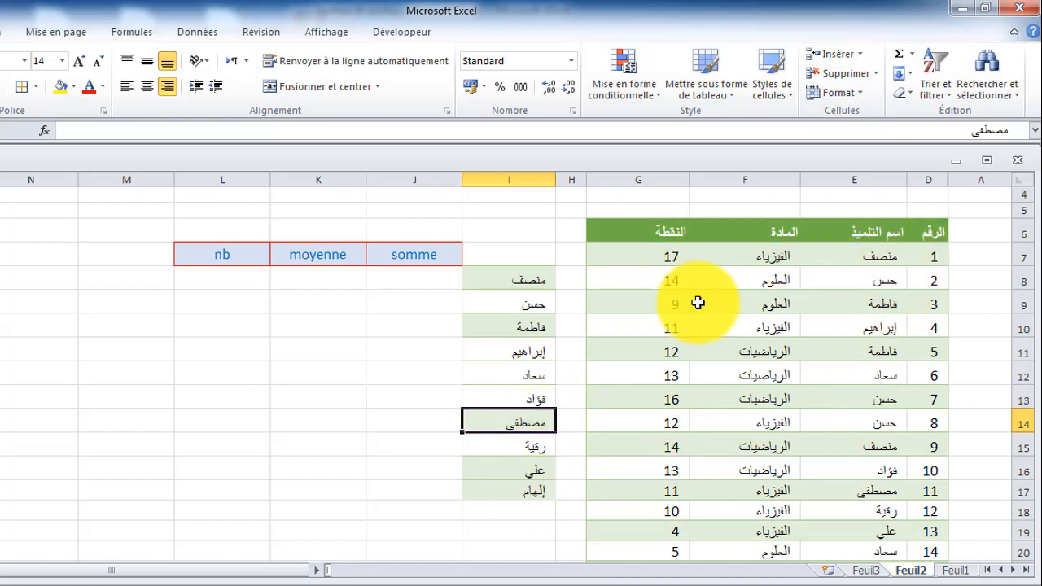
Step: Format the marks range B6:G41 as a table with headers, using a blue medium table style
{"action": "left_click", "coordinate": [807, 280]}
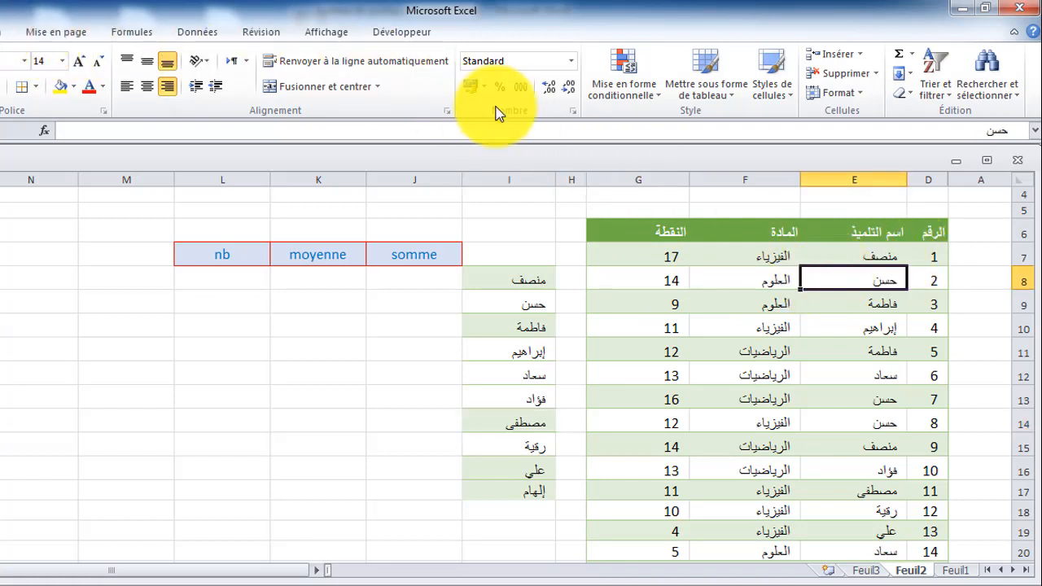
{"action": "left_click", "coordinate": [703, 77]}
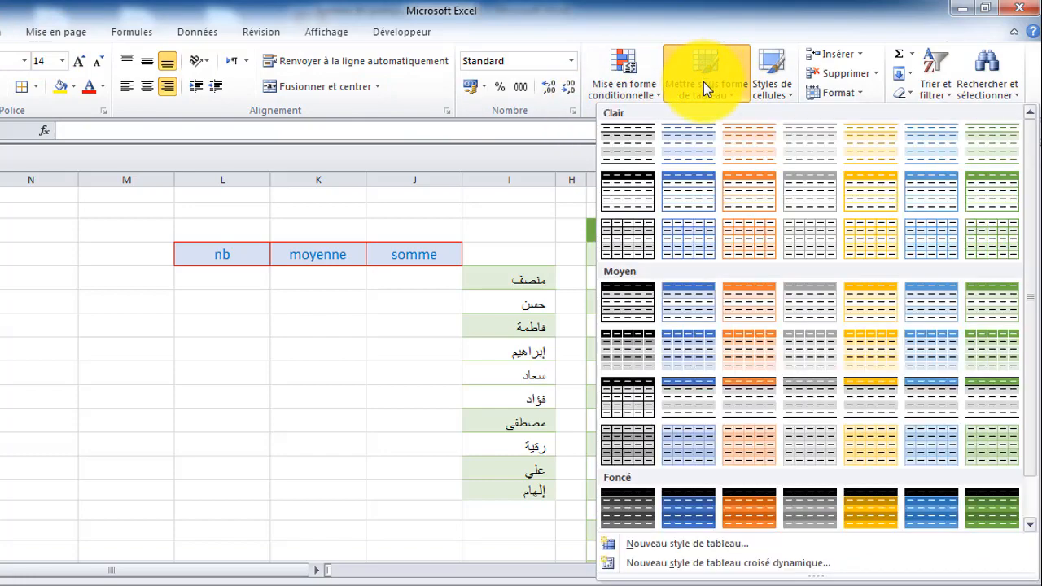
{"action": "left_click", "coordinate": [691, 339]}
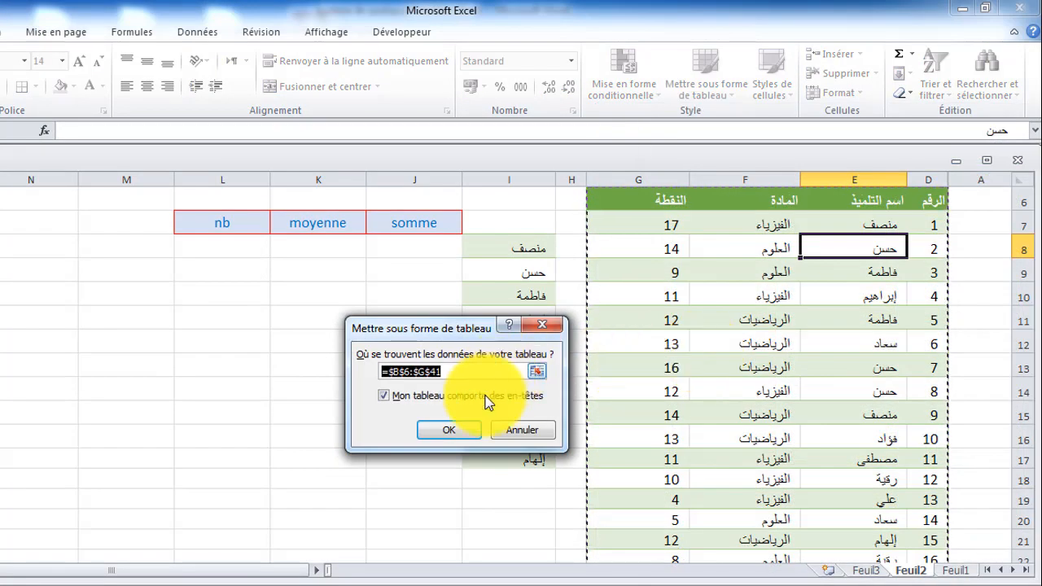
{"action": "left_click", "coordinate": [448, 429]}
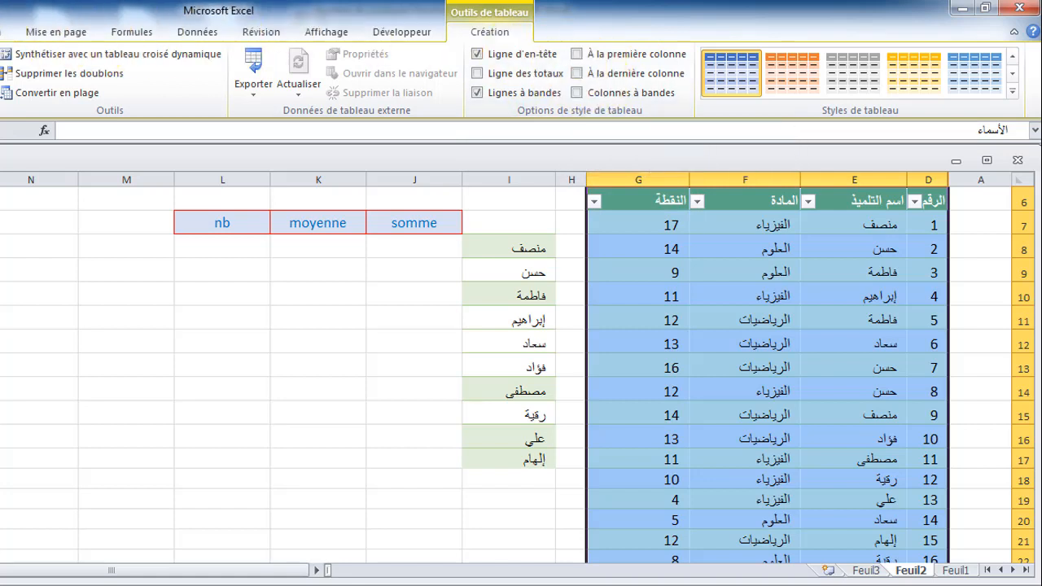
Step: Turn off the filter on the header row of the marks table
{"action": "left_click", "coordinate": [5, 31]}
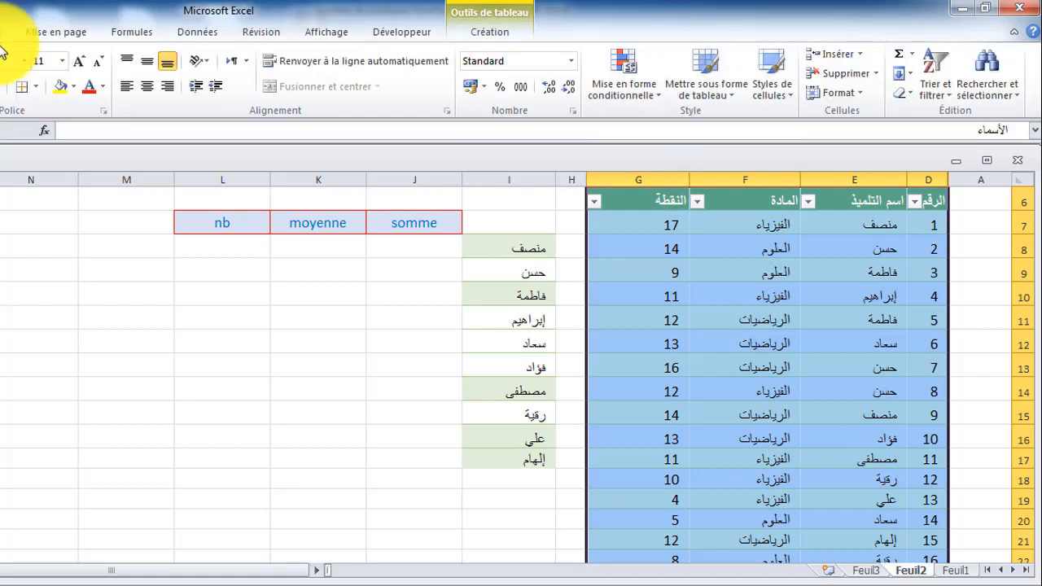
{"action": "left_click", "coordinate": [951, 94]}
{"action": "left_click", "coordinate": [951, 95]}
{"action": "left_click", "coordinate": [951, 95]}
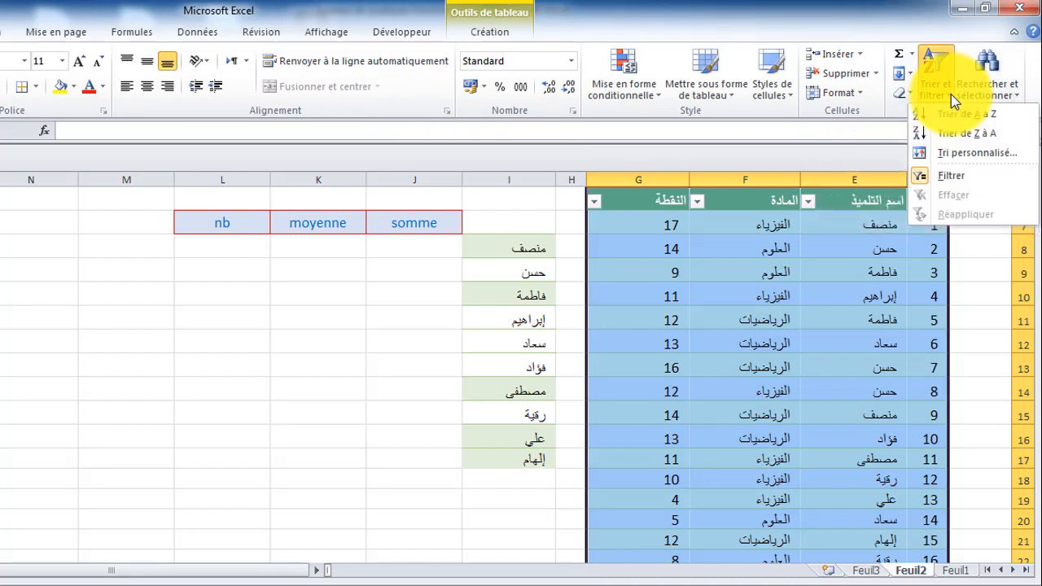
{"action": "left_click", "coordinate": [939, 175]}
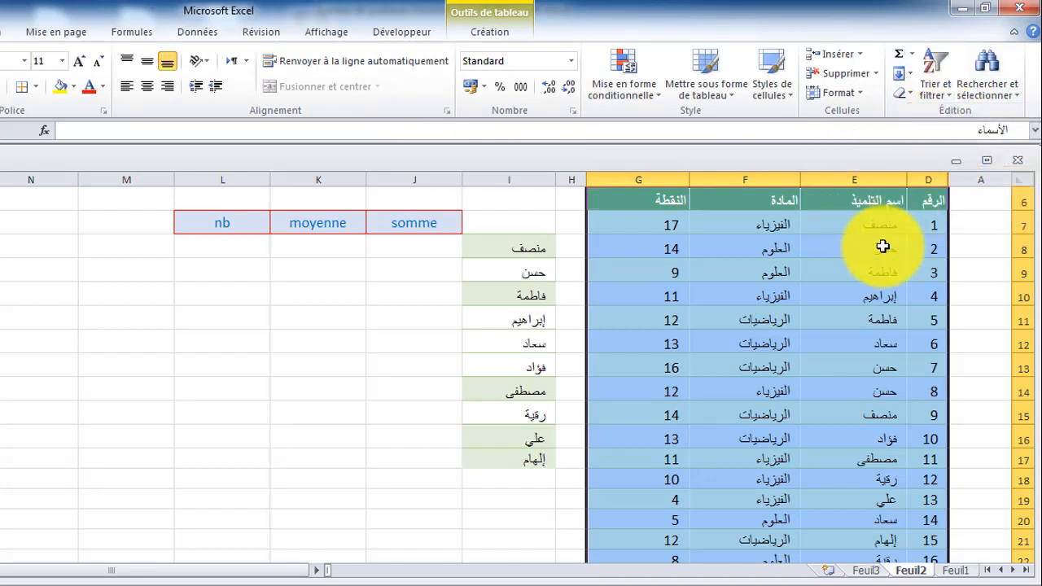
{"action": "left_click", "coordinate": [845, 267]}
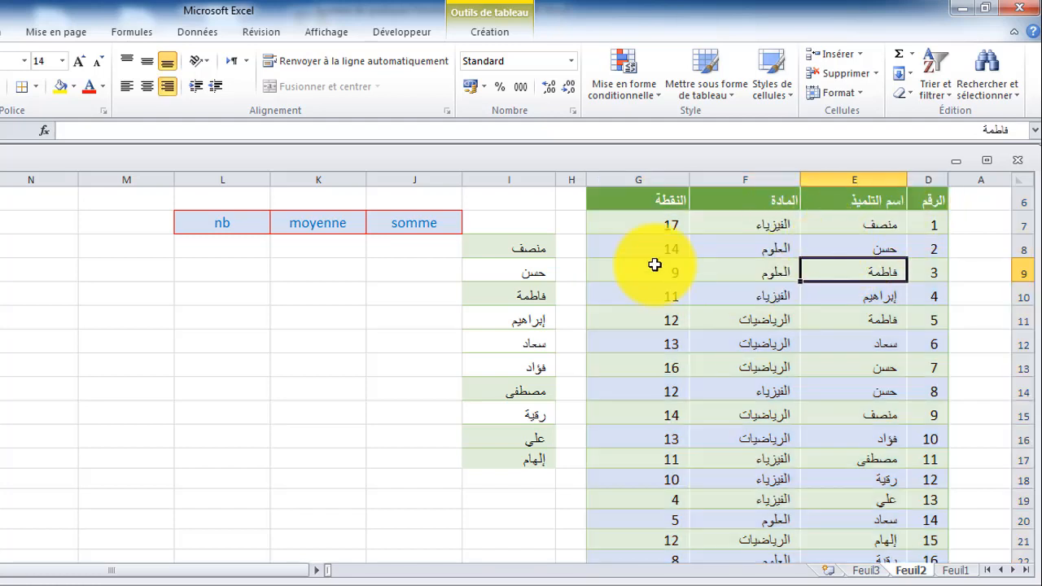
Step: Fill the summary range I8:L17 with white (Blanc, Arrière-plan 1)
{"action": "left_click_drag", "start_coordinate": [514, 246], "coordinate": [250, 461]}
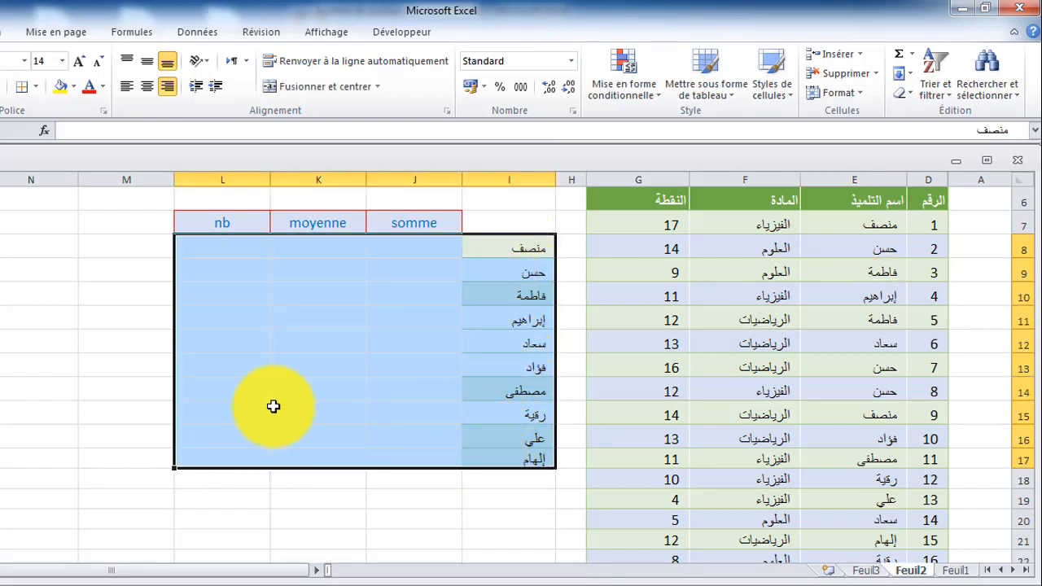
{"action": "left_click", "coordinate": [75, 86]}
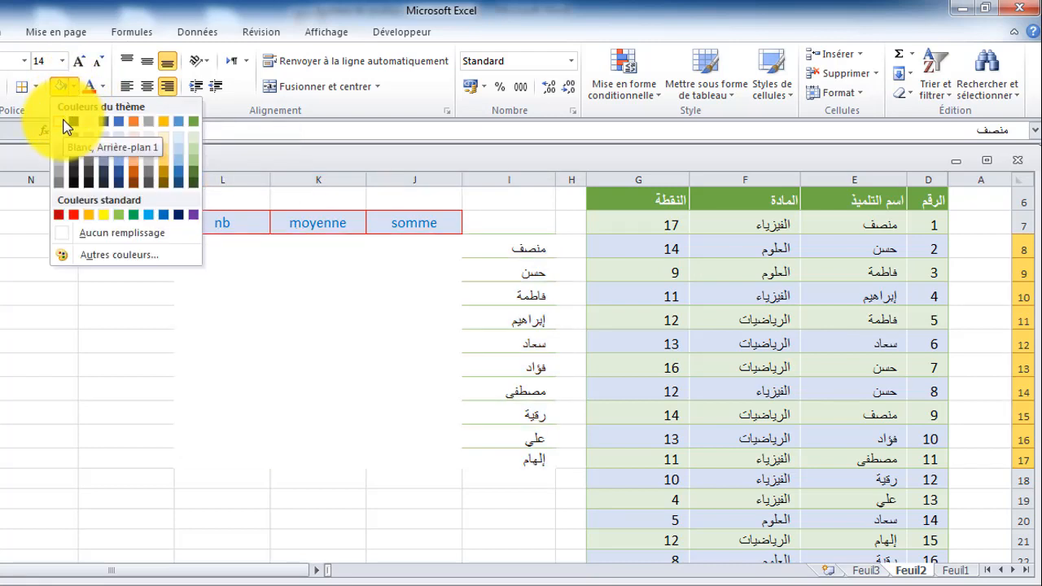
{"action": "left_click", "coordinate": [65, 126]}
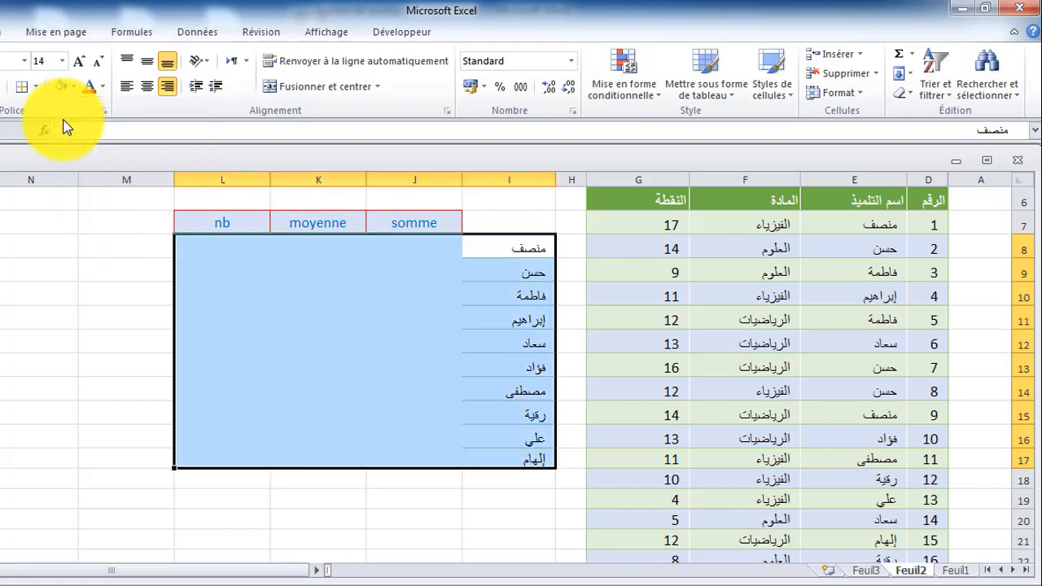
Step: Try to give the summary range I8:L17 thin red borders
{"action": "left_click", "coordinate": [25, 88]}
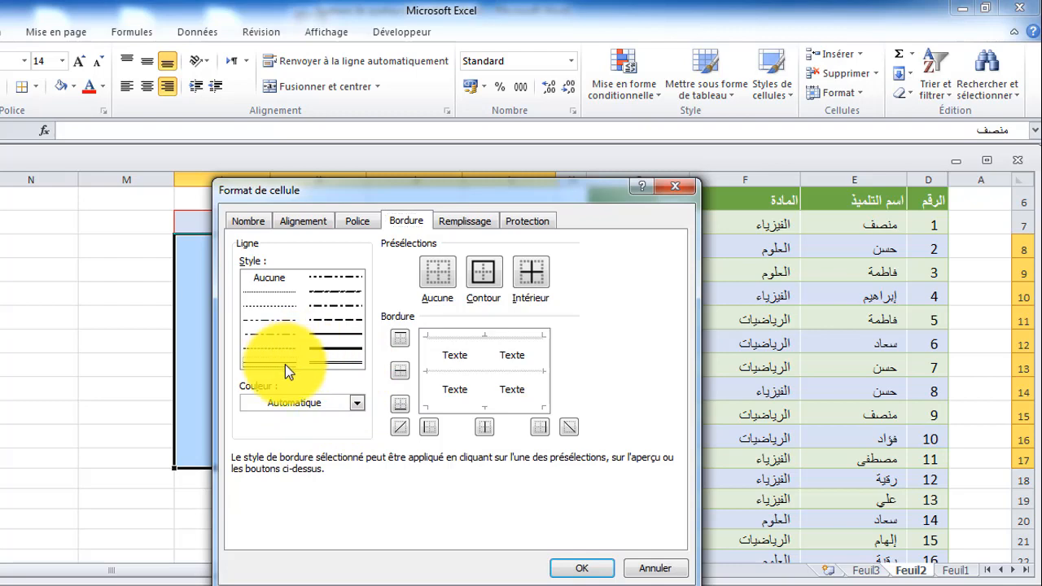
{"action": "left_click", "coordinate": [357, 403]}
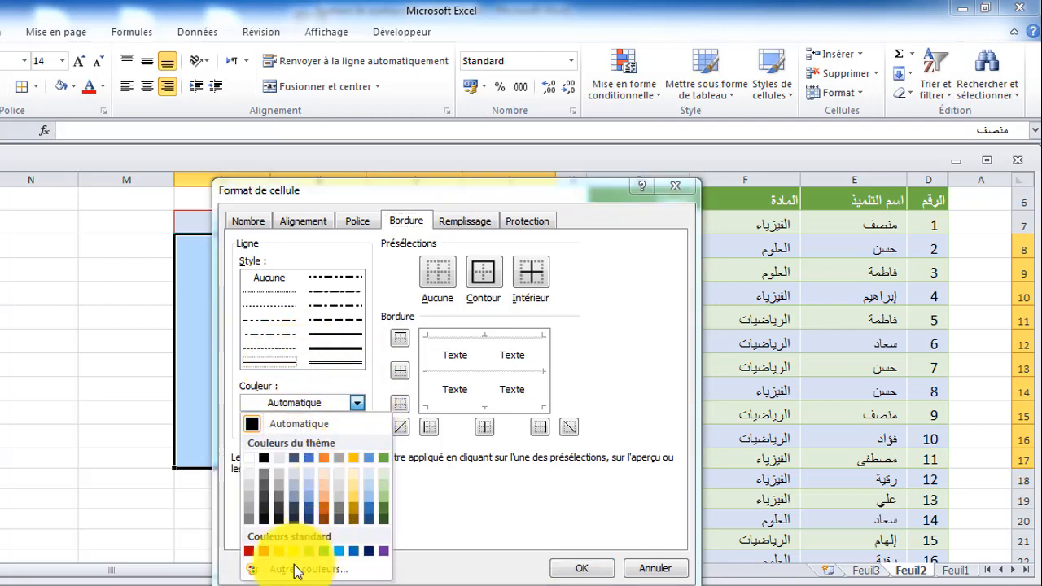
{"action": "left_click", "coordinate": [263, 551]}
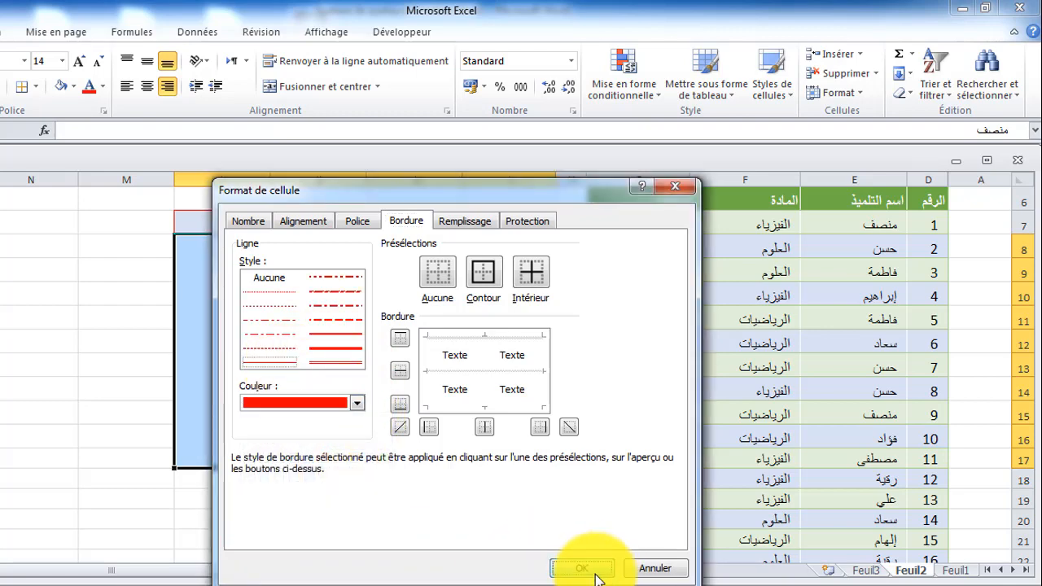
{"action": "left_click", "coordinate": [597, 565]}
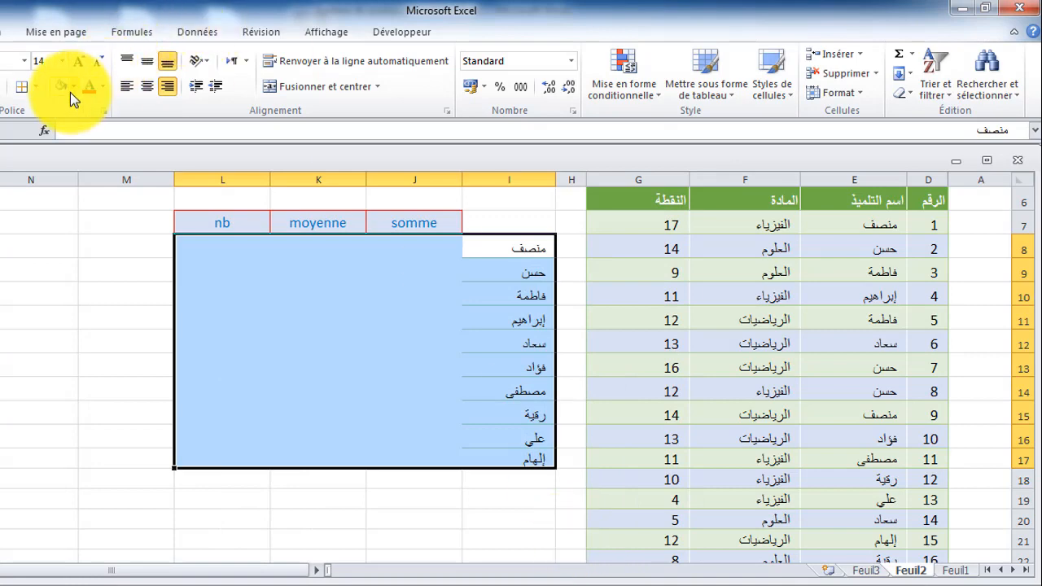
Step: Apply thin red outline and inside borders to every cell of the summary range I8:L17
{"action": "left_click", "coordinate": [35, 88]}
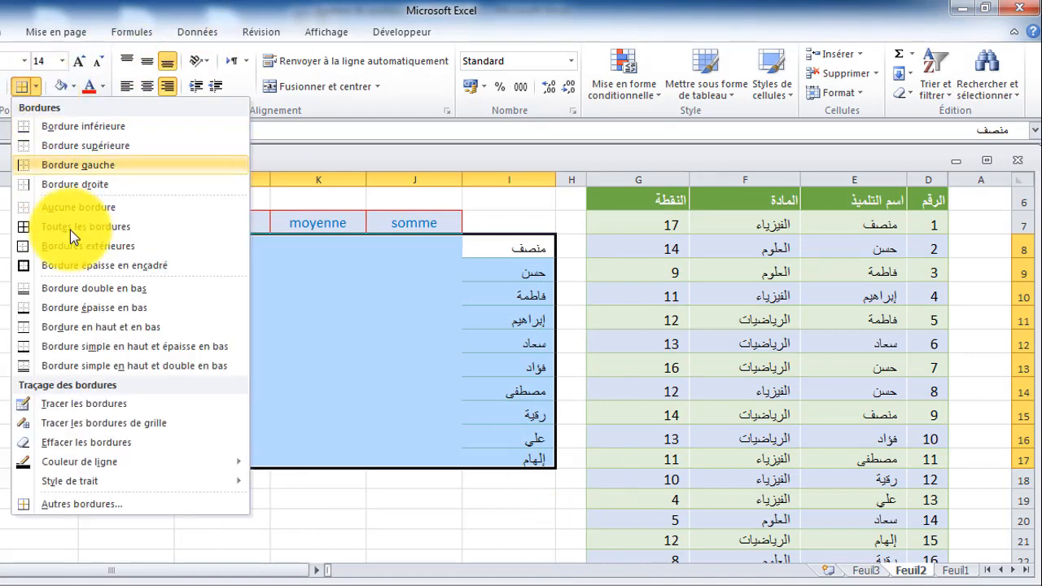
{"action": "left_click", "coordinate": [114, 504]}
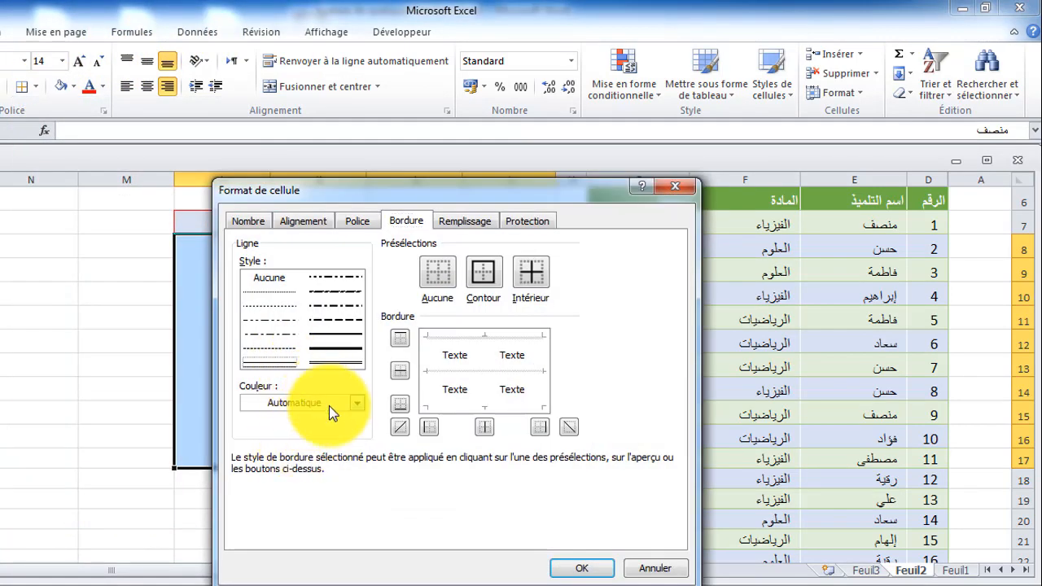
{"action": "left_click", "coordinate": [355, 403]}
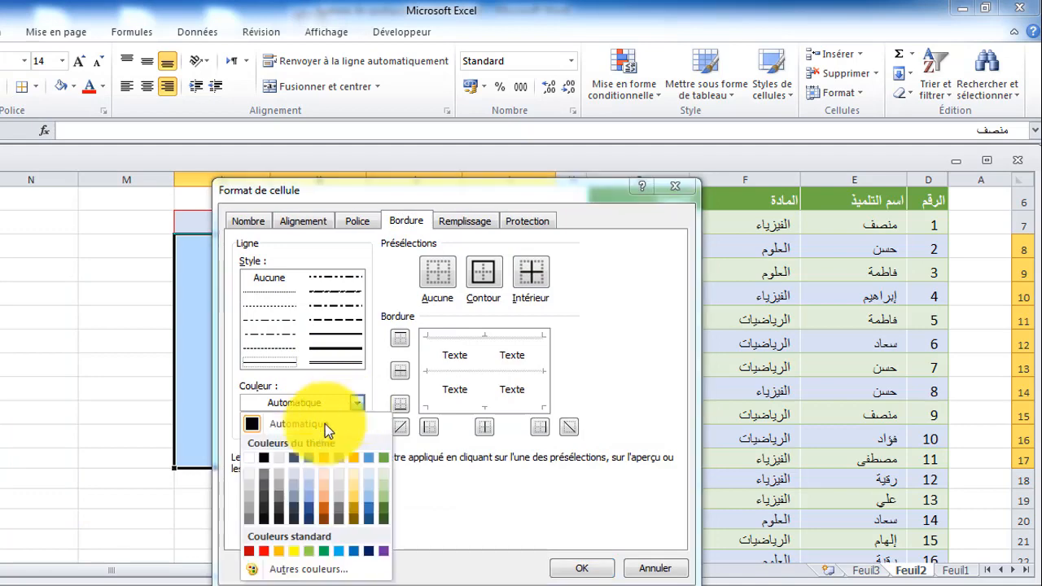
{"action": "left_click", "coordinate": [249, 551]}
{"action": "left_click", "coordinate": [481, 273]}
{"action": "left_click", "coordinate": [530, 273]}
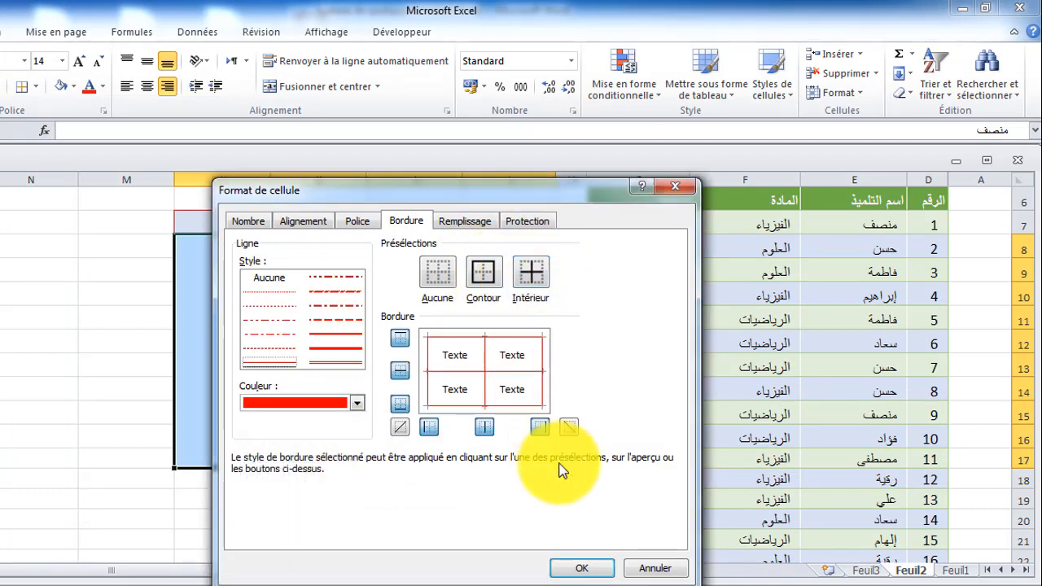
{"action": "left_click", "coordinate": [581, 566]}
{"action": "left_click", "coordinate": [537, 363]}
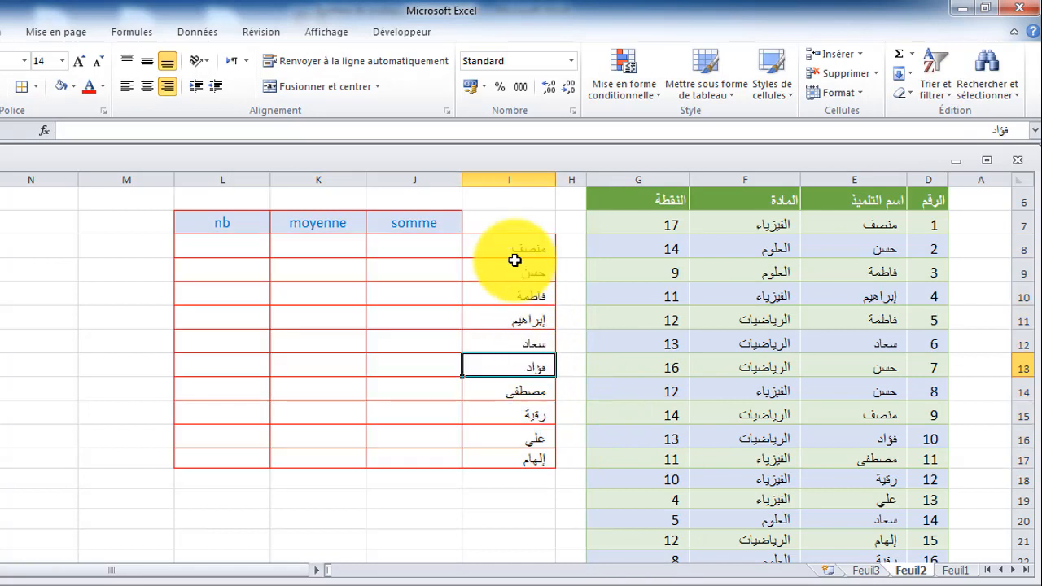
Step: Fill the student name cells I8:I17 with the lightest gold theme colour and centre them horizontally and vertically
{"action": "left_click_drag", "start_coordinate": [498, 244], "coordinate": [477, 455]}
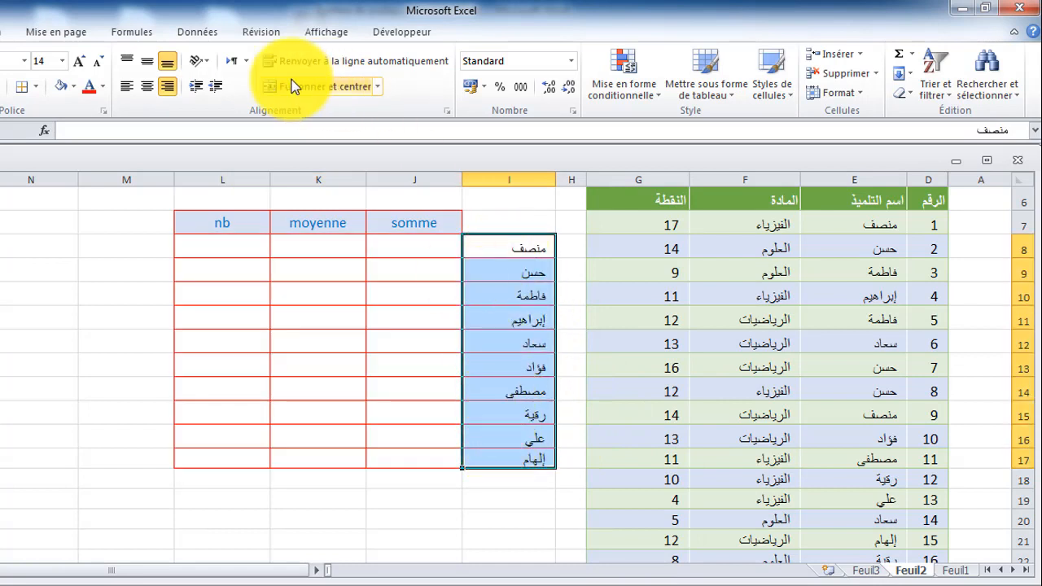
{"action": "left_click", "coordinate": [74, 87]}
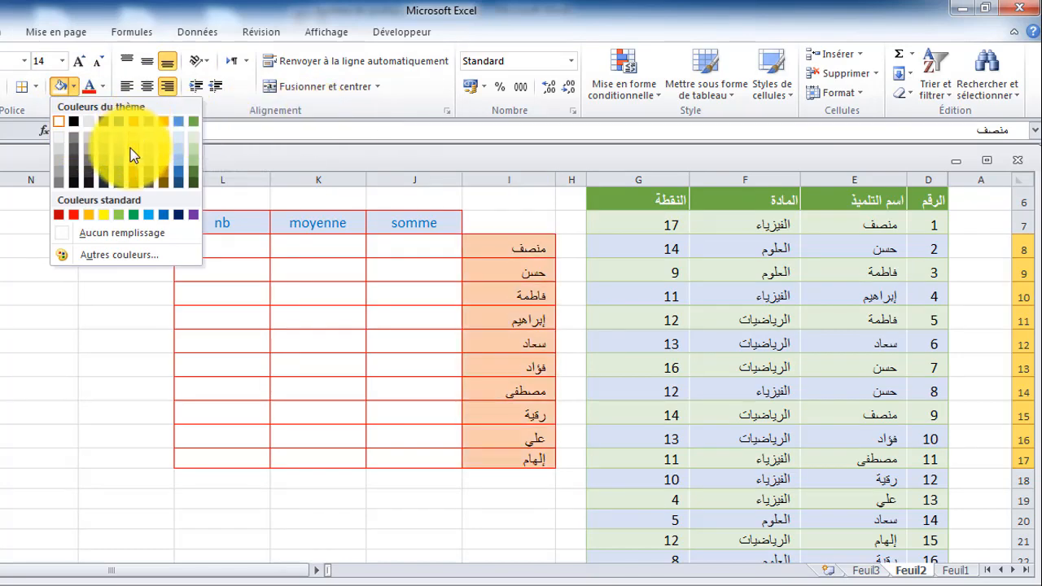
{"action": "left_click", "coordinate": [164, 140]}
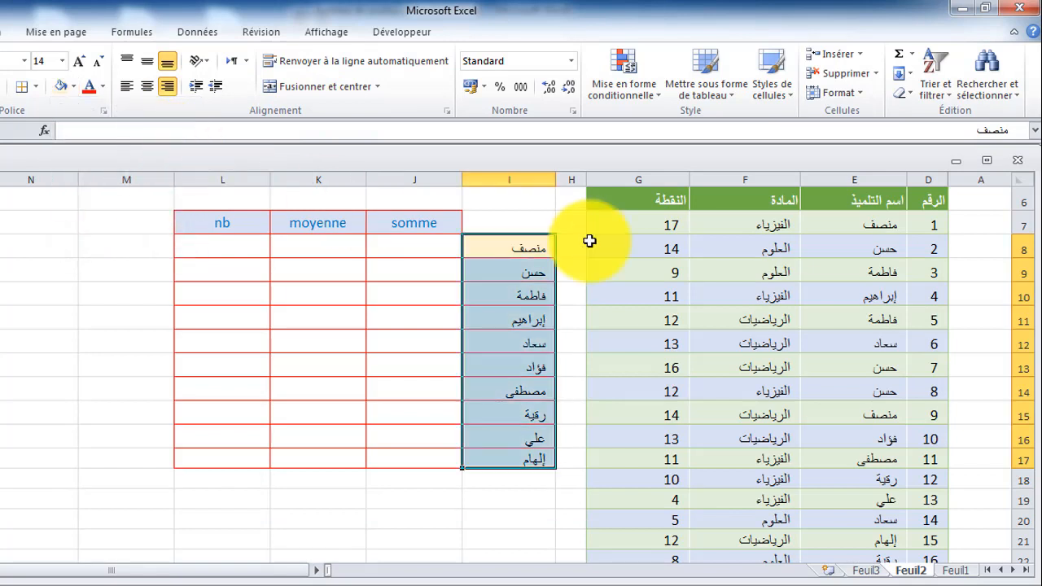
{"action": "left_click", "coordinate": [147, 84]}
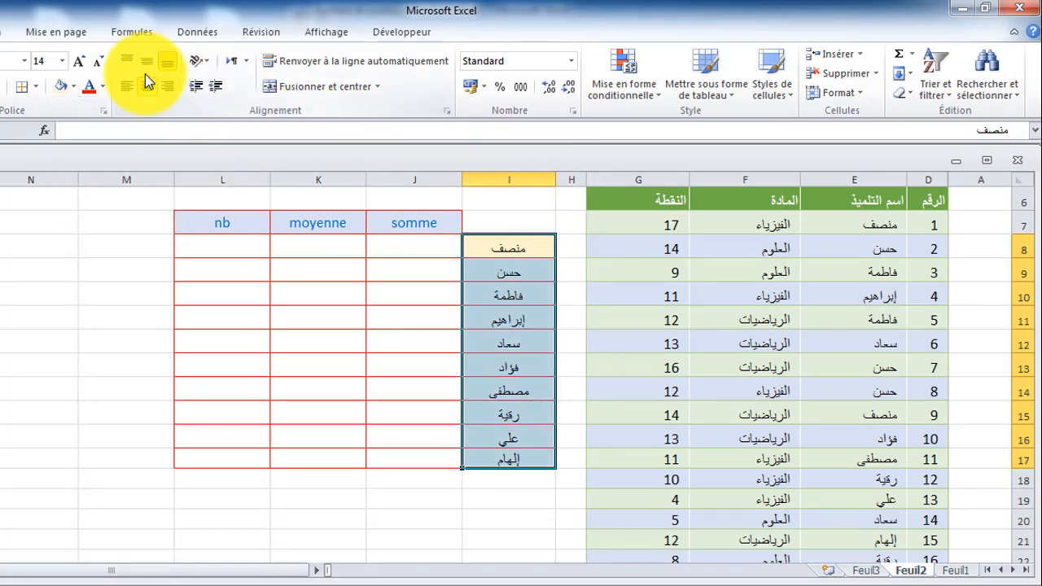
{"action": "left_click", "coordinate": [146, 61]}
{"action": "left_click", "coordinate": [415, 249]}
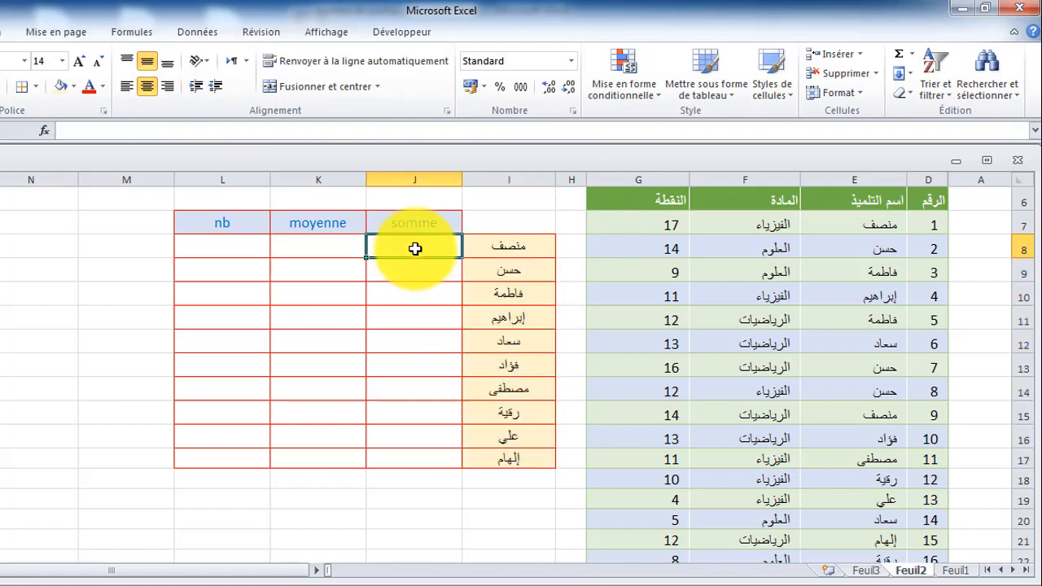
Step: Rename the three summary column headers in row 7 as somme.si, moyenne.si and nb.si
{"action": "left_click", "coordinate": [421, 226]}
{"action": "double_click", "coordinate": [440, 225]}
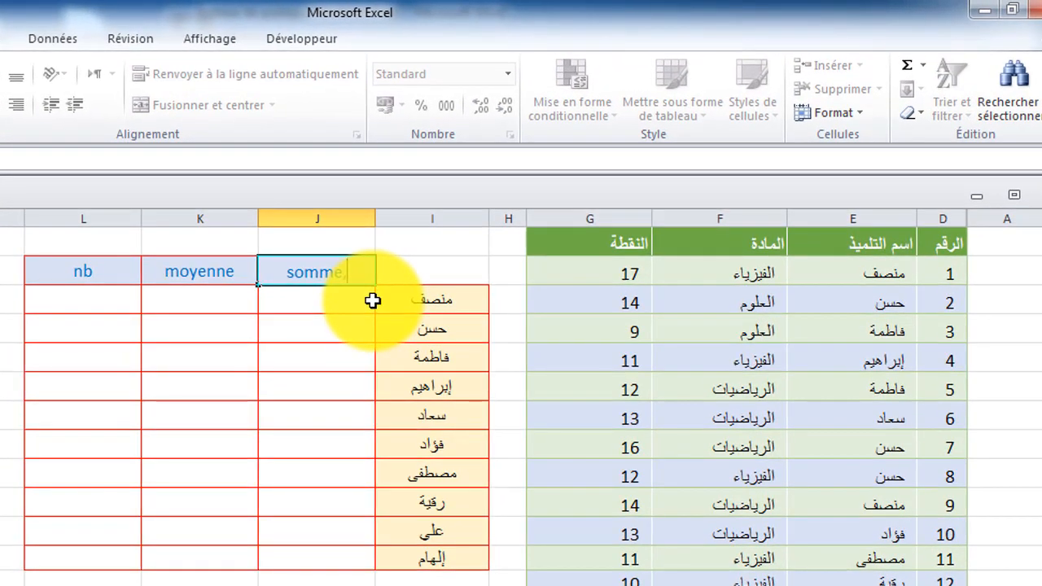
{"action": "type", "text": ",si"}
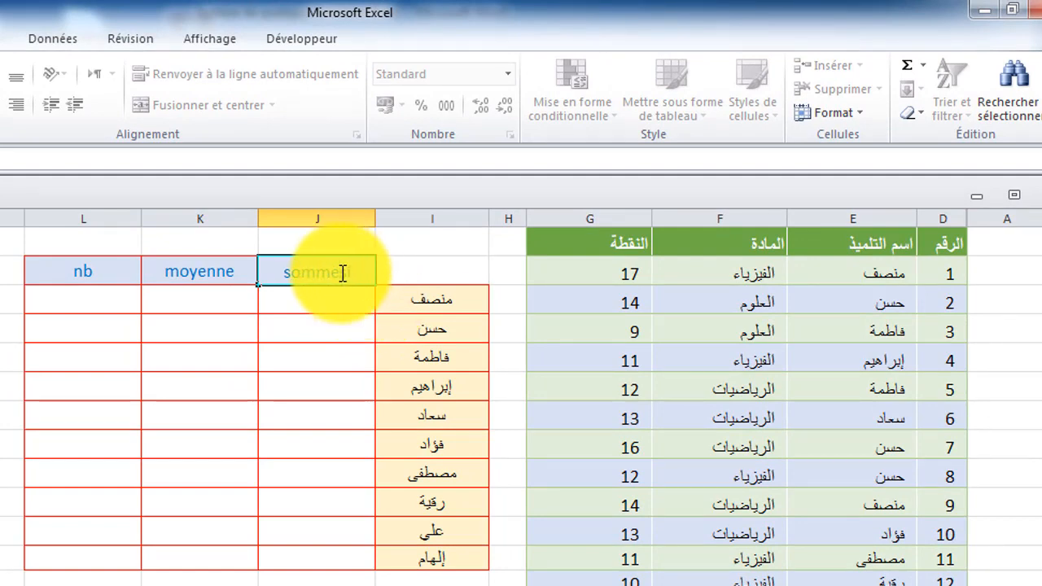
{"action": "left_click", "coordinate": [232, 272]}
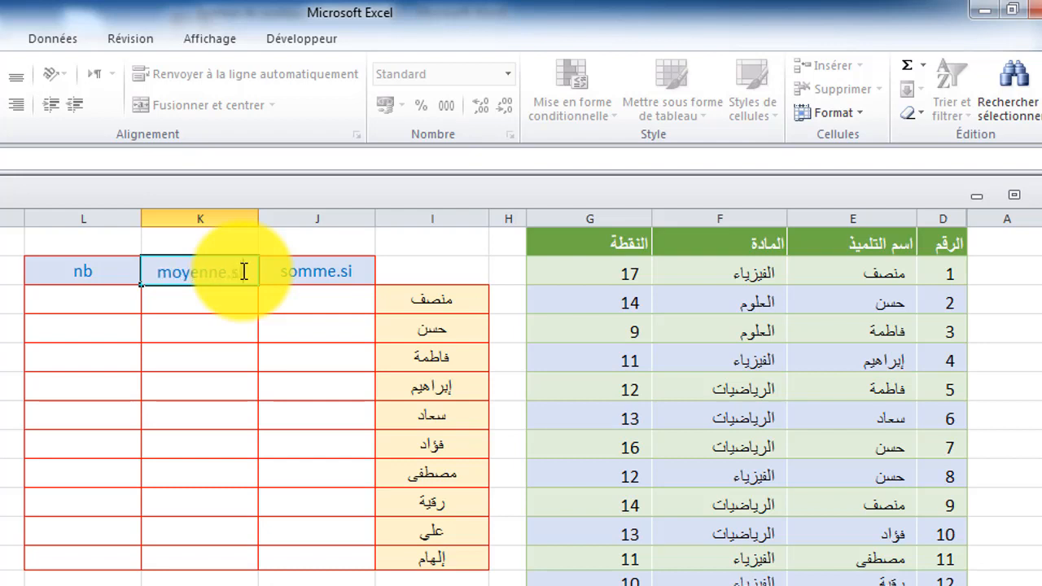
{"action": "left_click", "coordinate": [105, 271]}
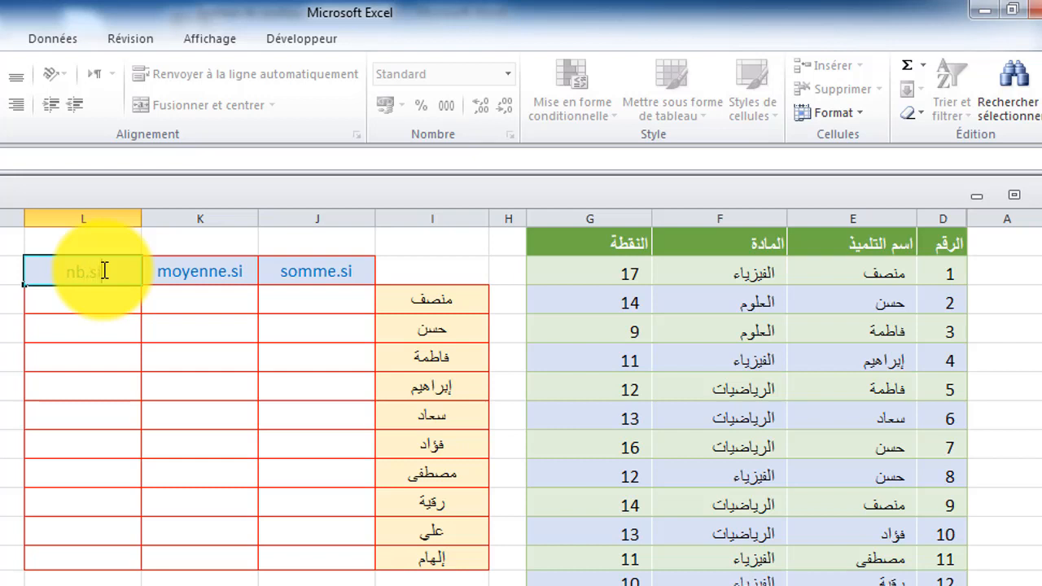
Step: Enter the formula =SOMME.SI(E:E;I8;G:G) in cell J8 to sum the first student's marks
{"action": "left_click", "coordinate": [326, 299]}
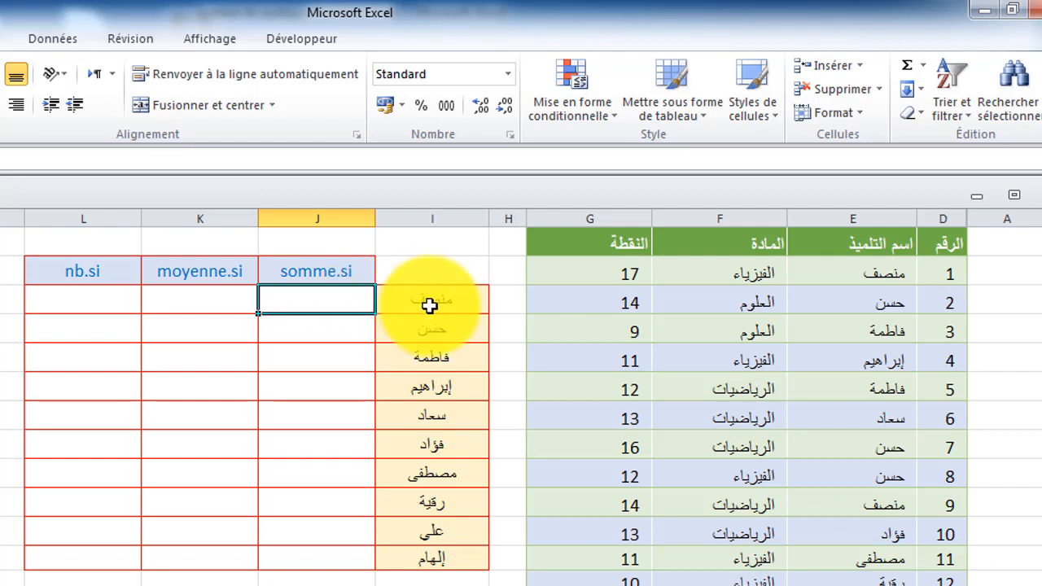
{"action": "type", "text": "="}
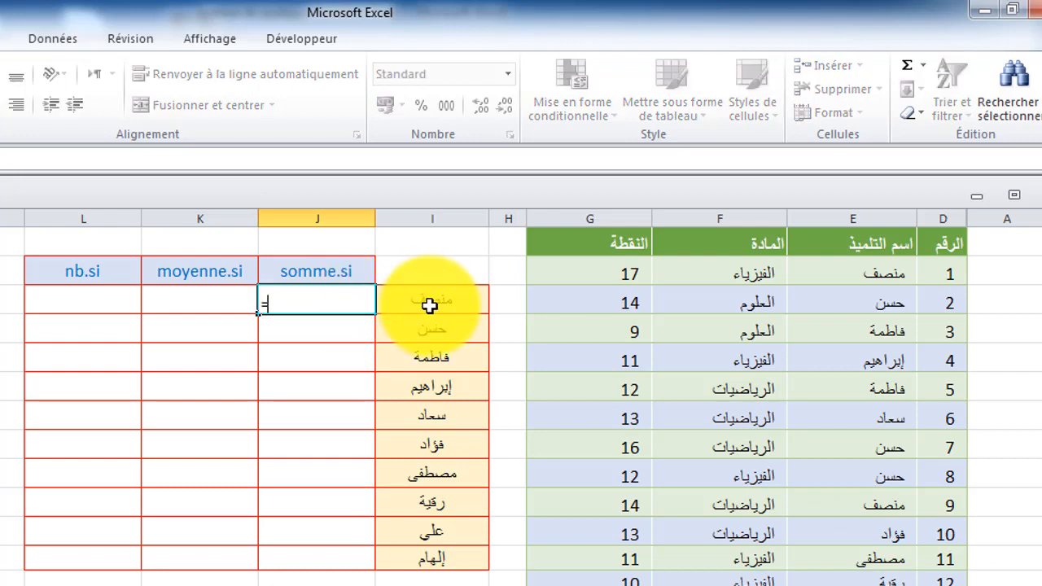
{"action": "type", "text": "s"}
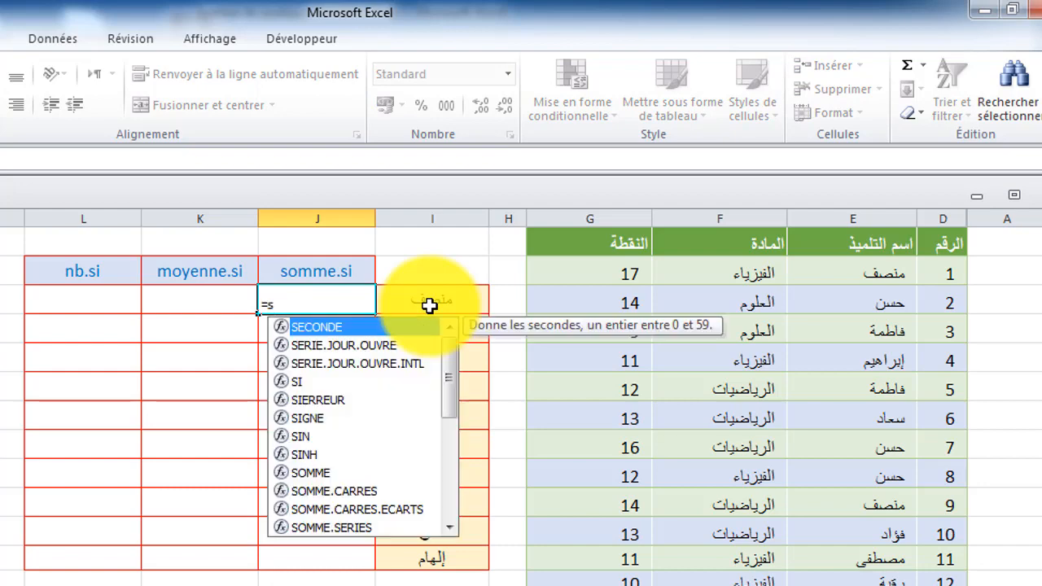
{"action": "type", "text": "o"}
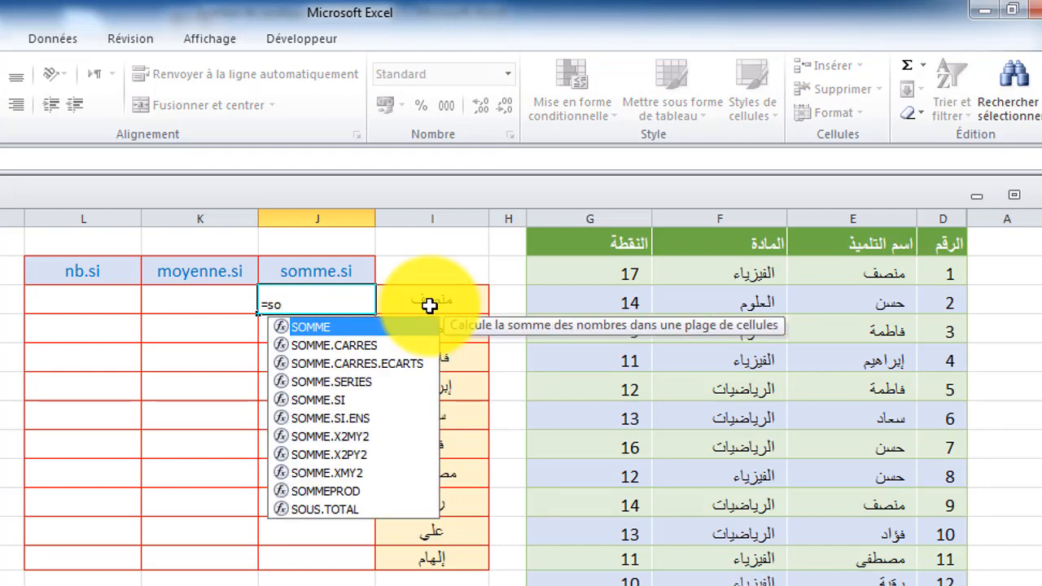
{"action": "type", "text": "m"}
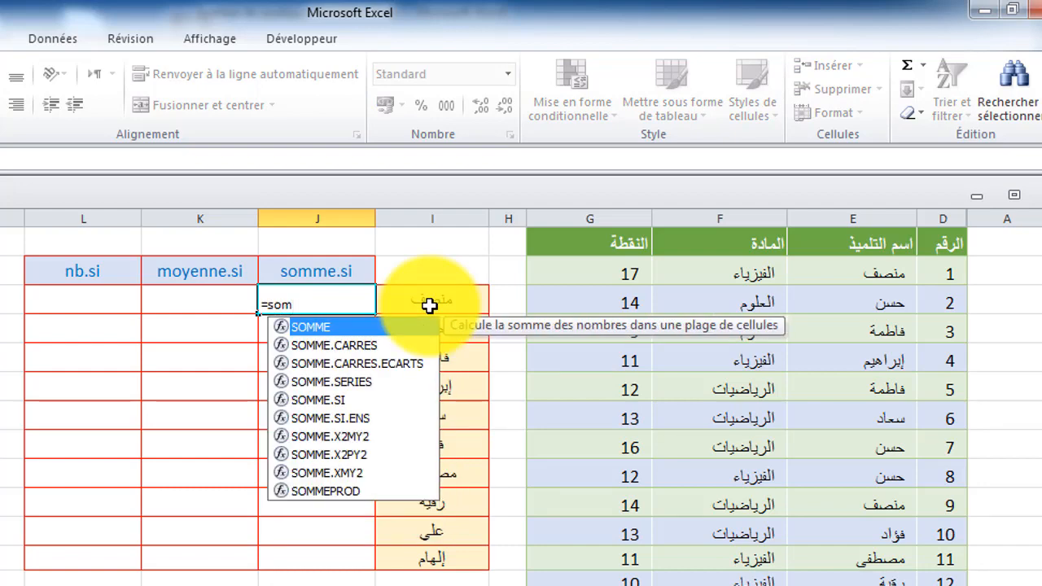
{"action": "double_click", "coordinate": [342, 399]}
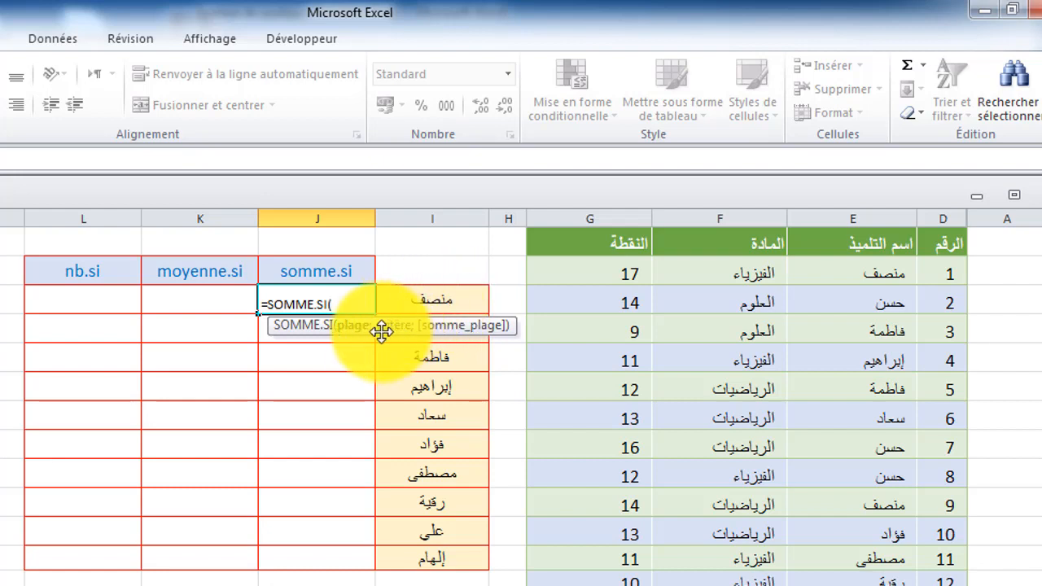
{"action": "left_click", "coordinate": [870, 212]}
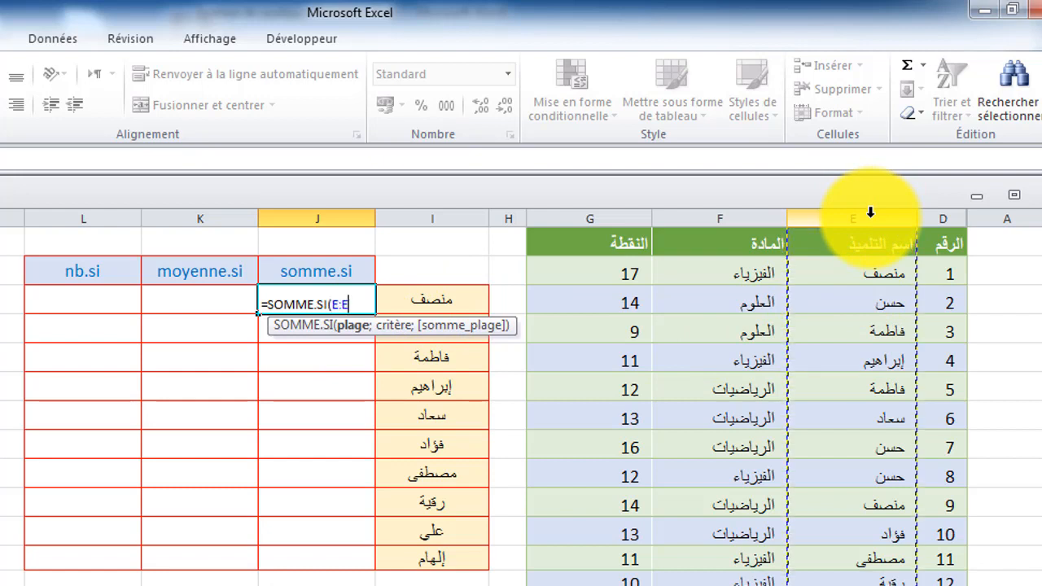
{"action": "type", "text": ";"}
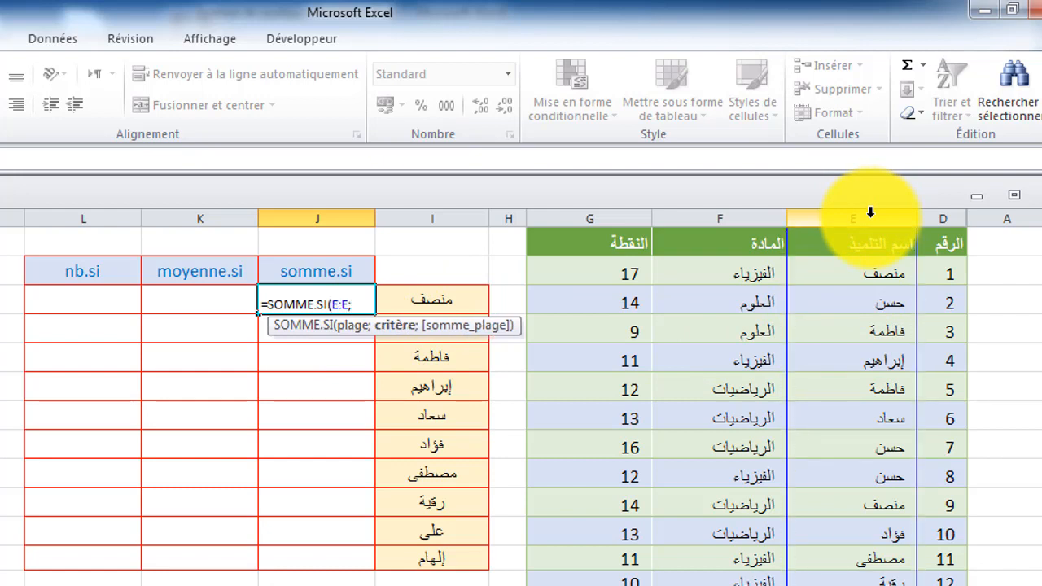
{"action": "left_click", "coordinate": [442, 302]}
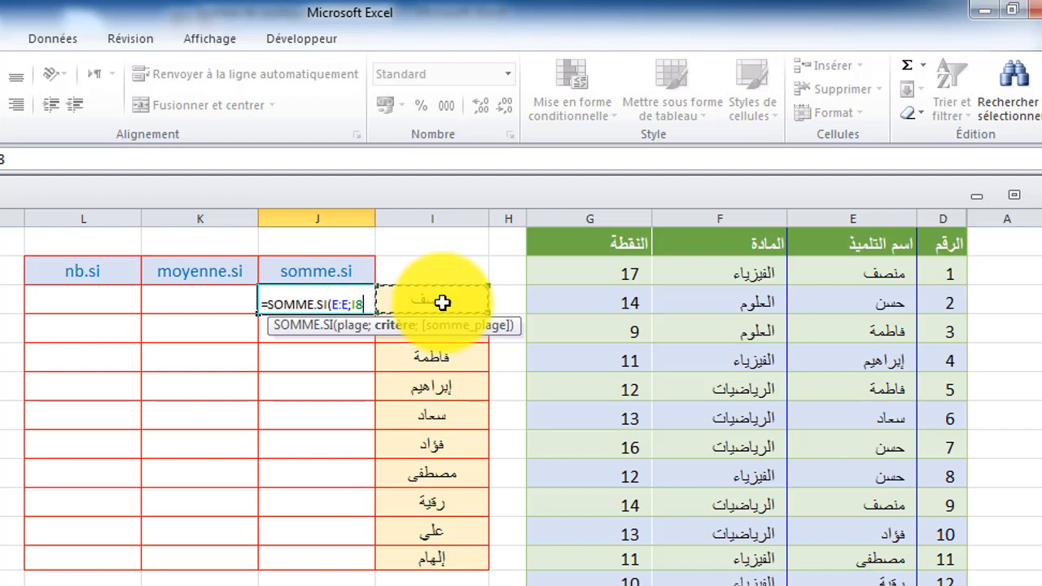
{"action": "type", "text": ";"}
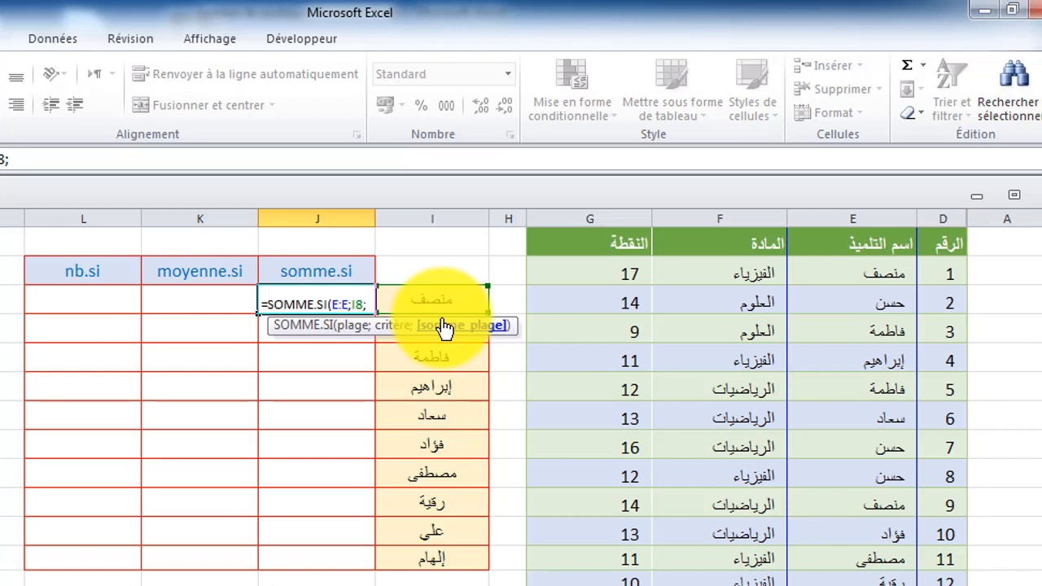
{"action": "left_click", "coordinate": [593, 219]}
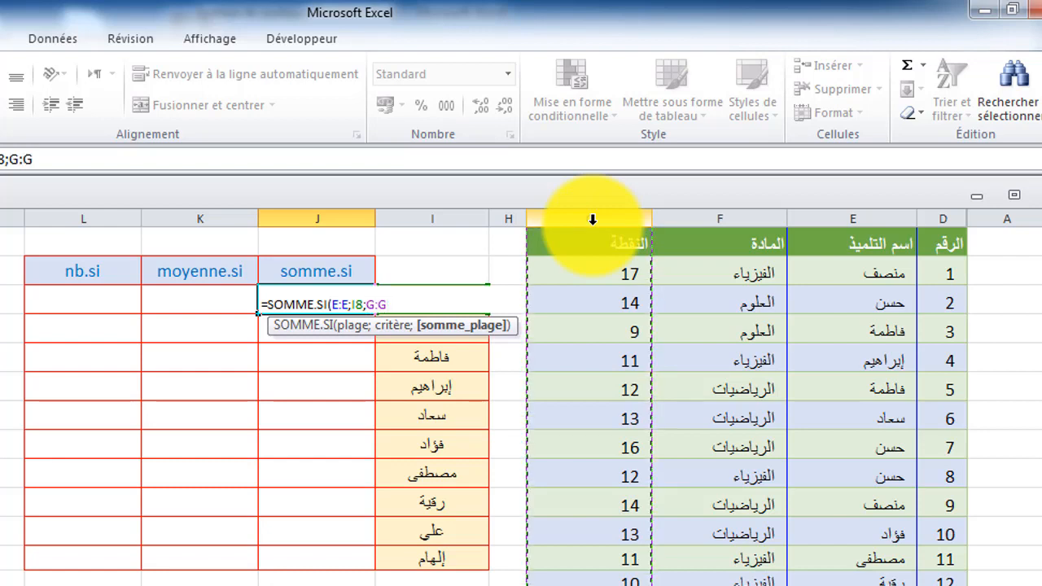
{"action": "type", "text": ")"}
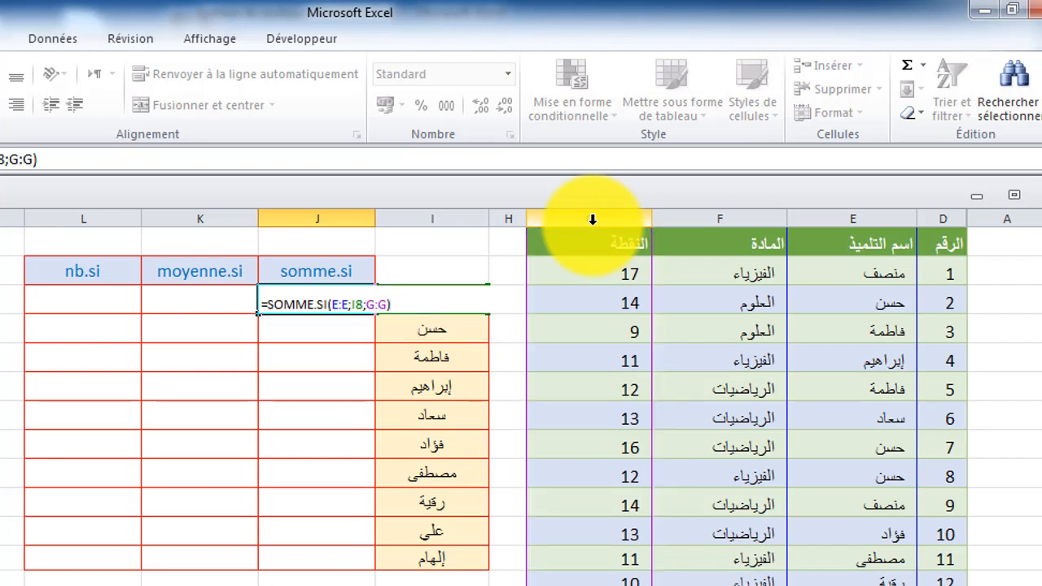
{"action": "key", "text": "Return"}
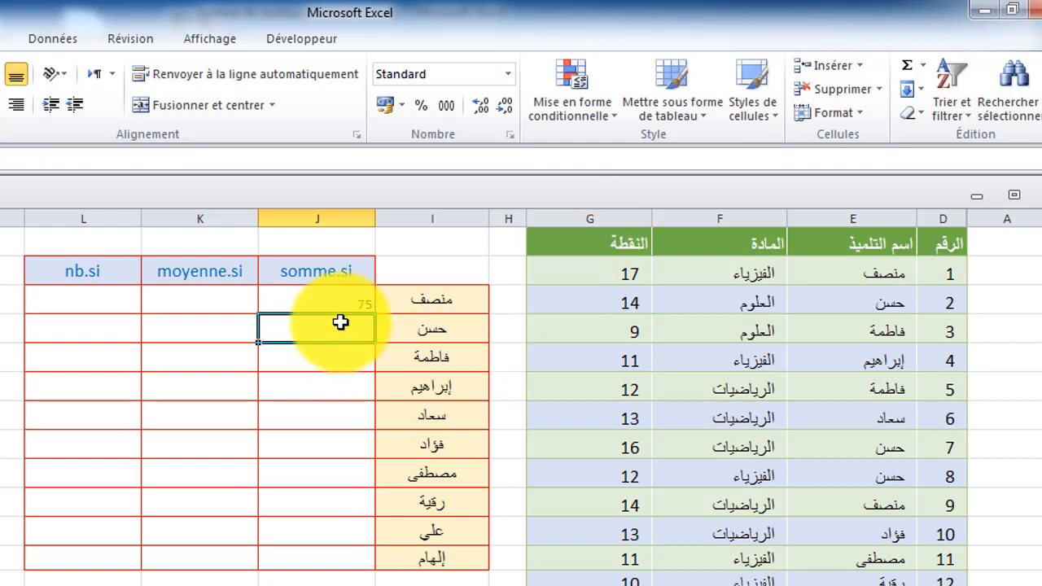
Step: Centre the result cells J8:L17 horizontally and vertically
{"action": "left_click", "coordinate": [343, 304]}
{"action": "left_click_drag", "start_coordinate": [343, 304], "coordinate": [69, 551]}
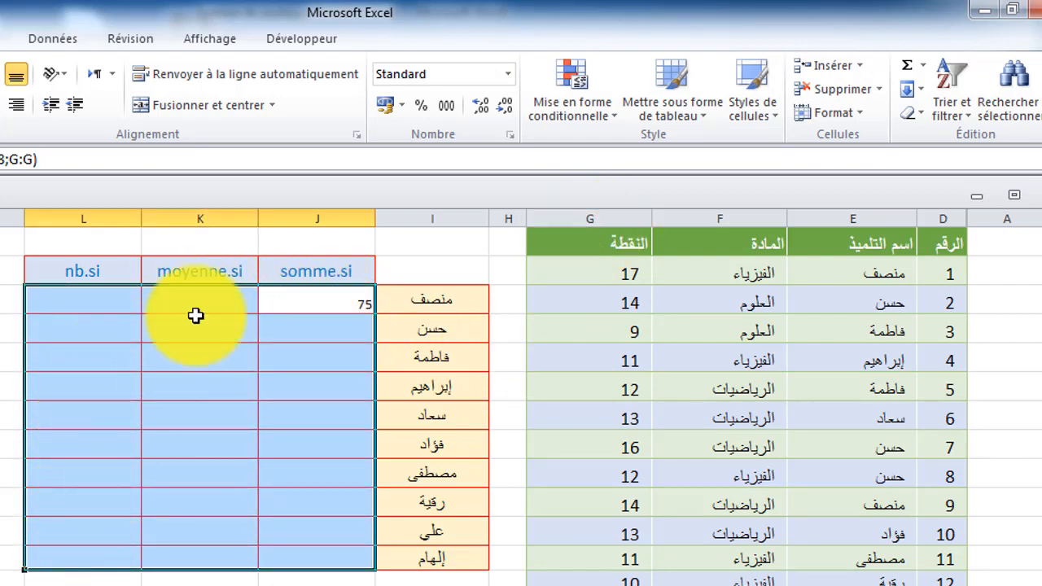
{"action": "left_click", "coordinate": [0, 107]}
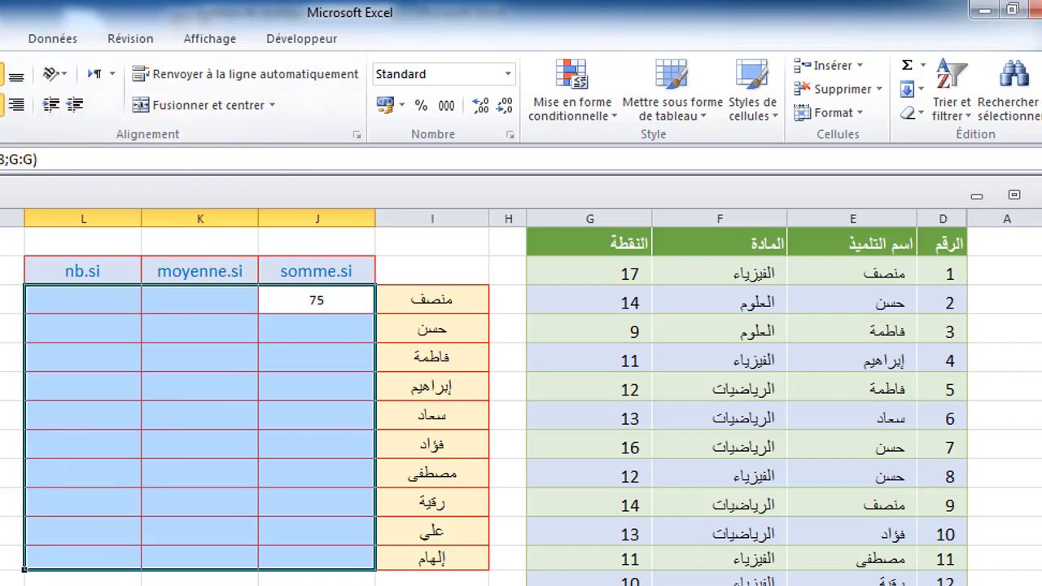
Step: Give the result cells J8:L17 the custom number format 00,00
{"action": "left_click", "coordinate": [510, 135]}
{"action": "left_click", "coordinate": [122, 469]}
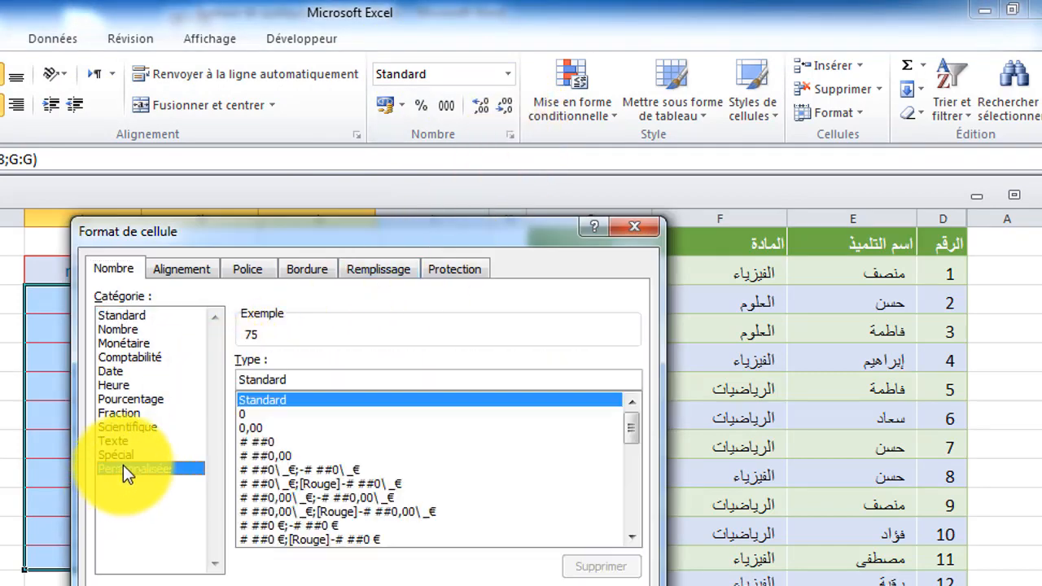
{"action": "left_click", "coordinate": [261, 429]}
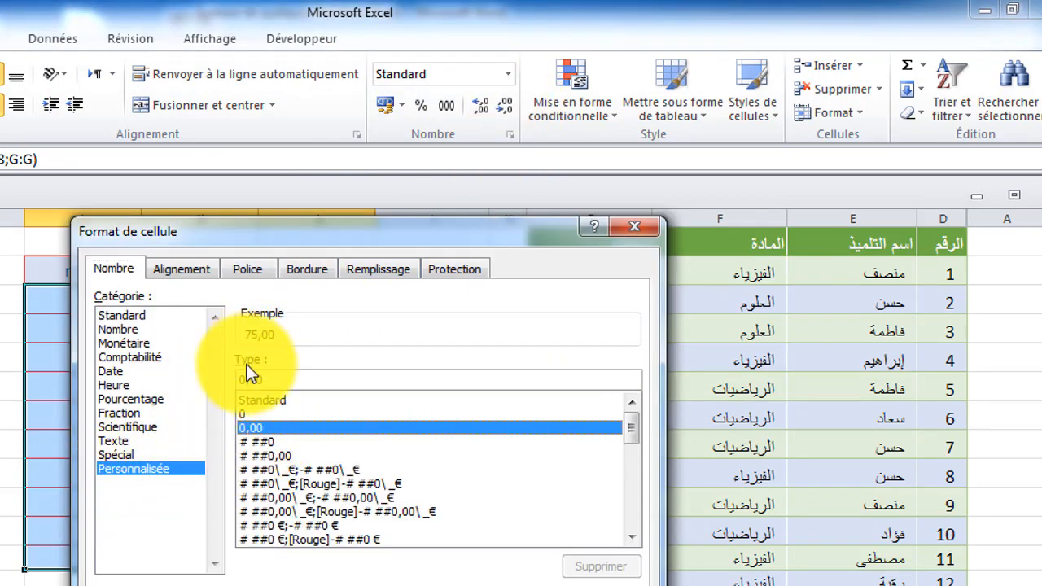
{"action": "type", "text": "0"}
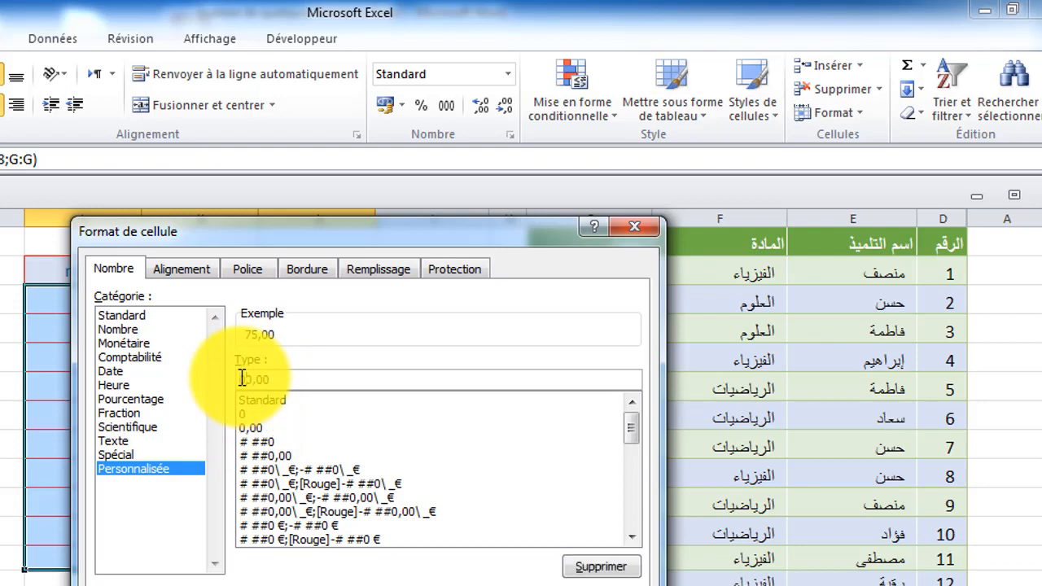
{"action": "left_click", "coordinate": [557, 585]}
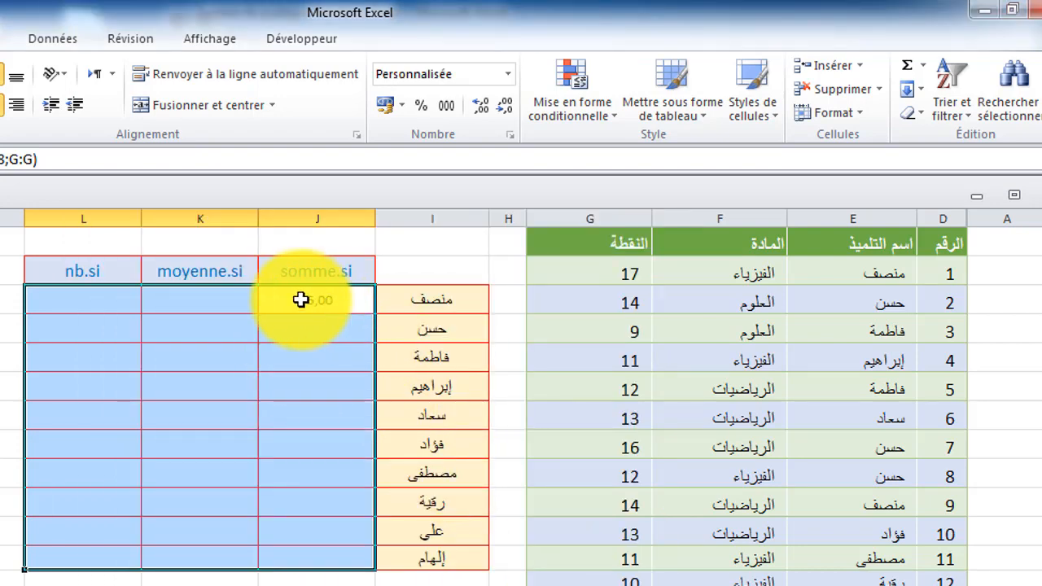
Step: Copy the SOMME.SI formula from J8 down to J17 for all the students
{"action": "left_click", "coordinate": [335, 331]}
{"action": "left_click", "coordinate": [333, 301]}
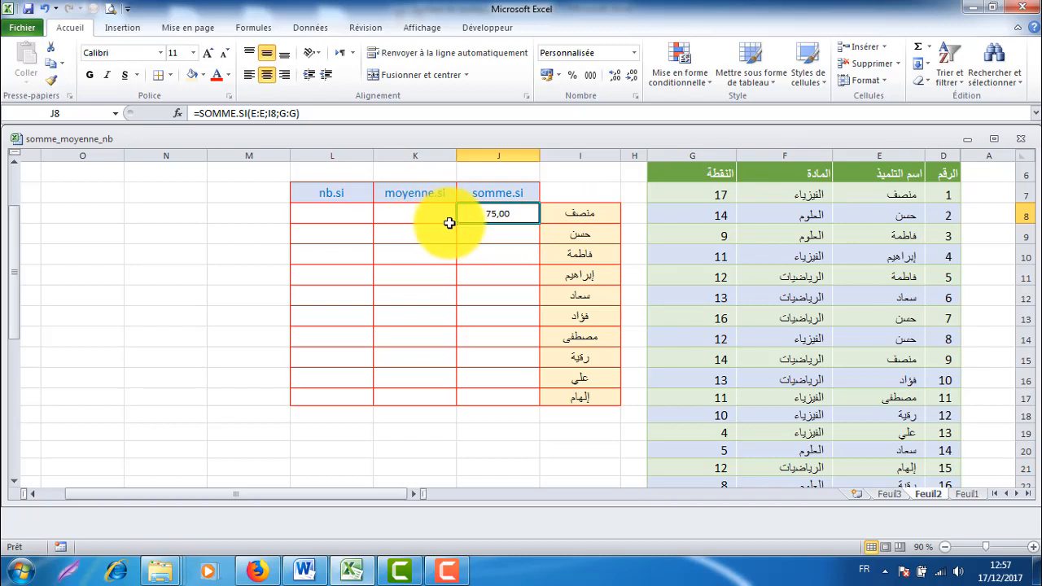
{"action": "left_click_drag", "start_coordinate": [458, 224], "coordinate": [468, 396]}
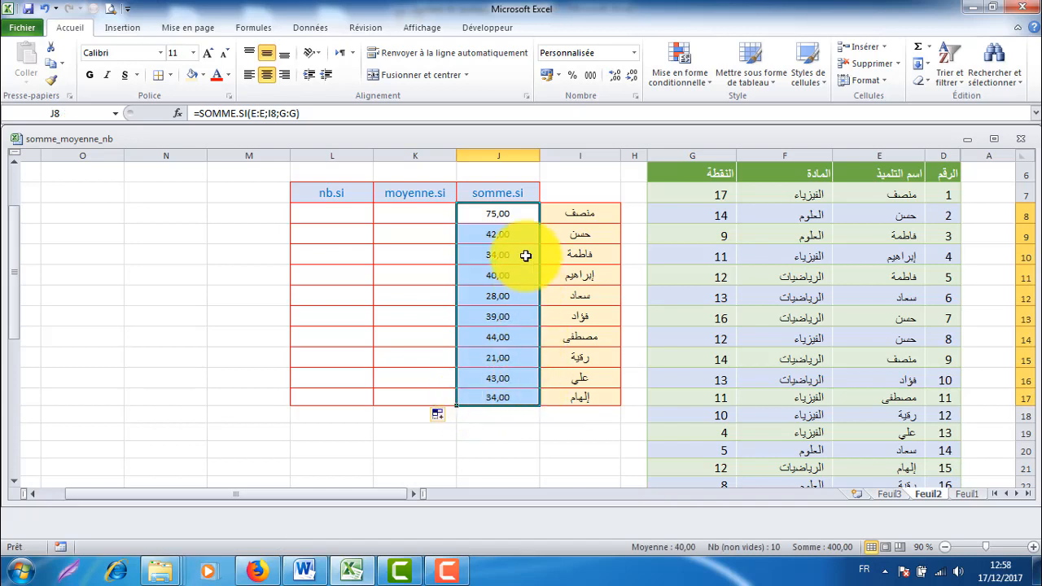
Step: Enter =MOYENNE.SI(Tableau1[اسم التلميذ];I8;Tableau1[النقطة]) in cell K8 and copy it down to K17 for all the students
{"action": "left_click", "coordinate": [421, 212]}
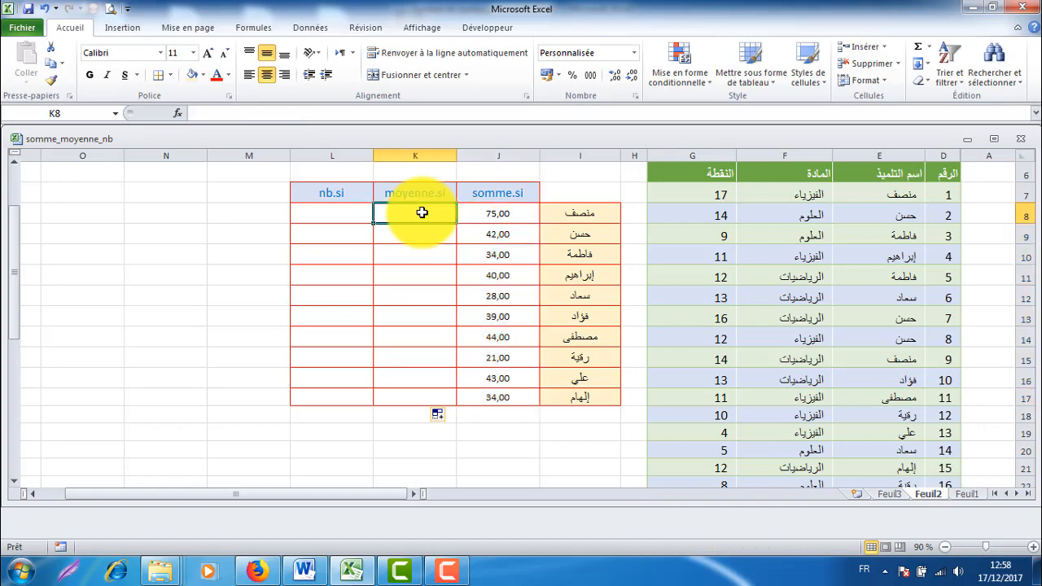
{"action": "type", "text": "="}
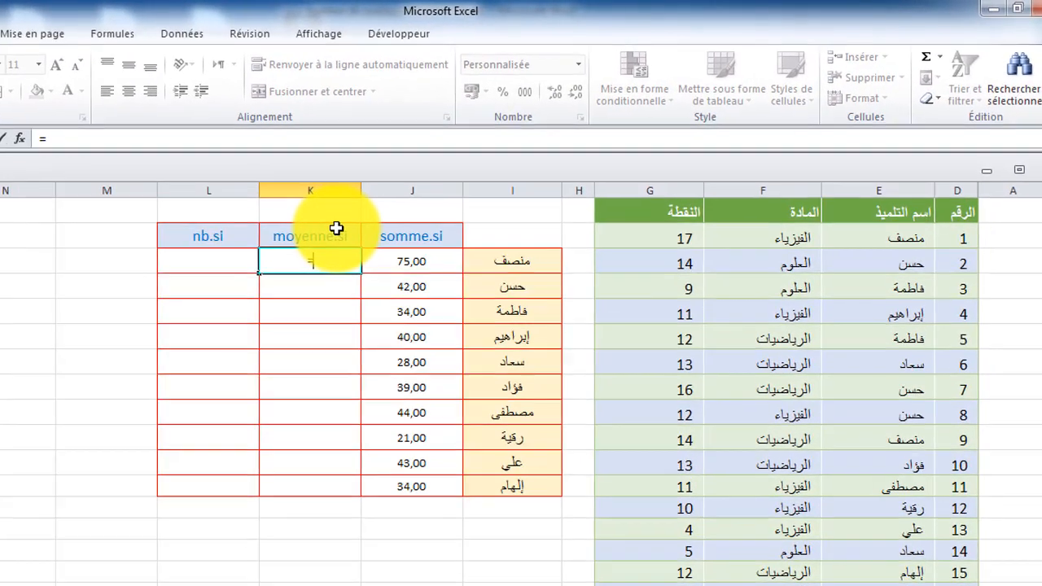
{"action": "type", "text": "moy"}
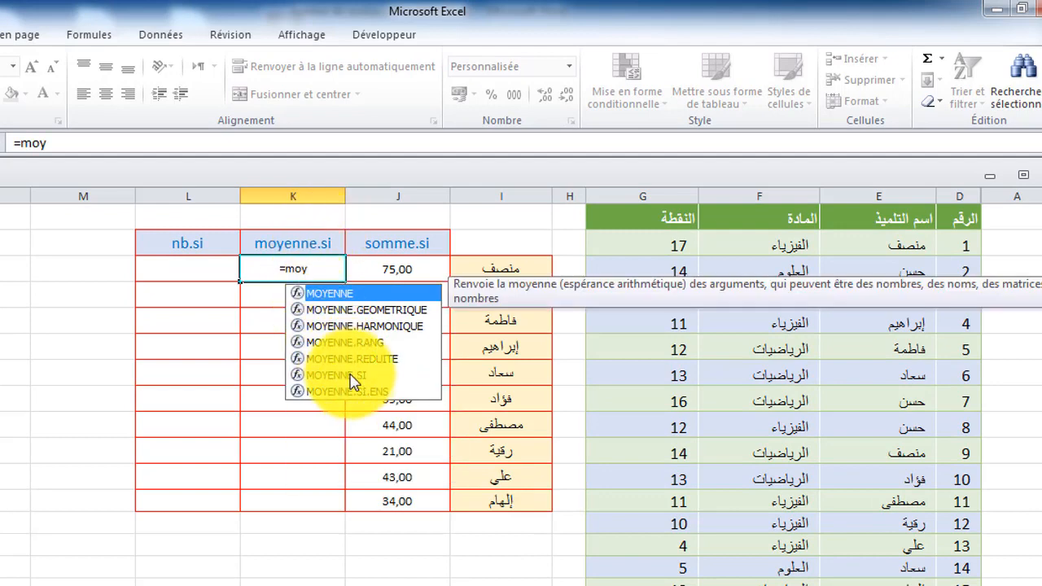
{"action": "double_click", "coordinate": [350, 376]}
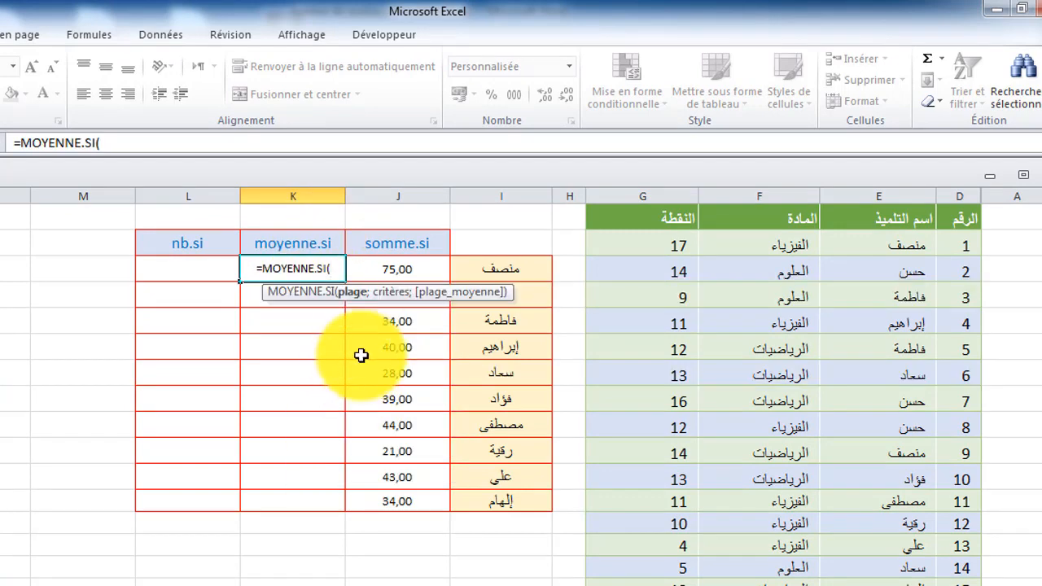
{"action": "left_click", "coordinate": [913, 200]}
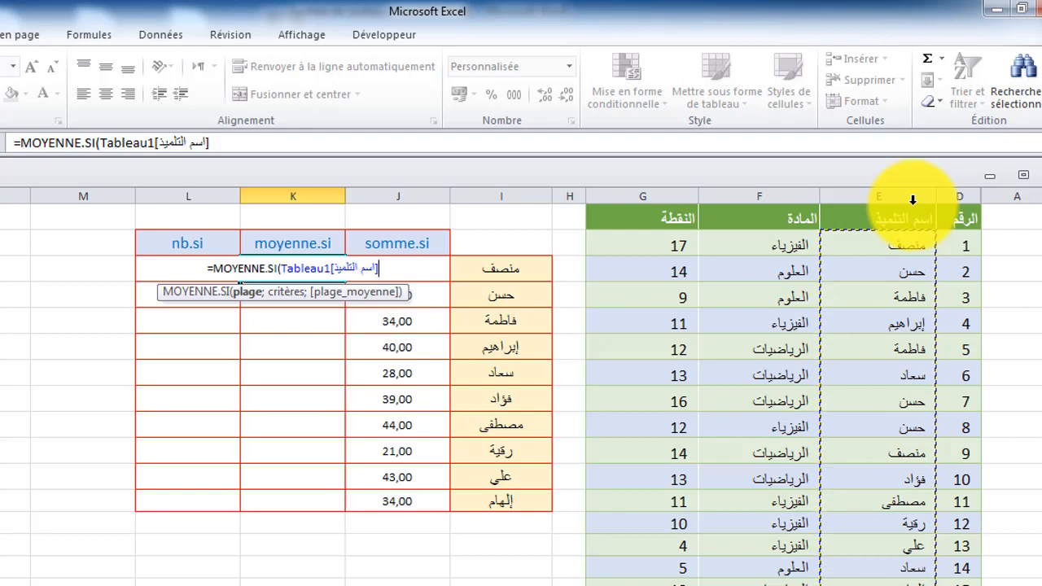
{"action": "type", "text": ";"}
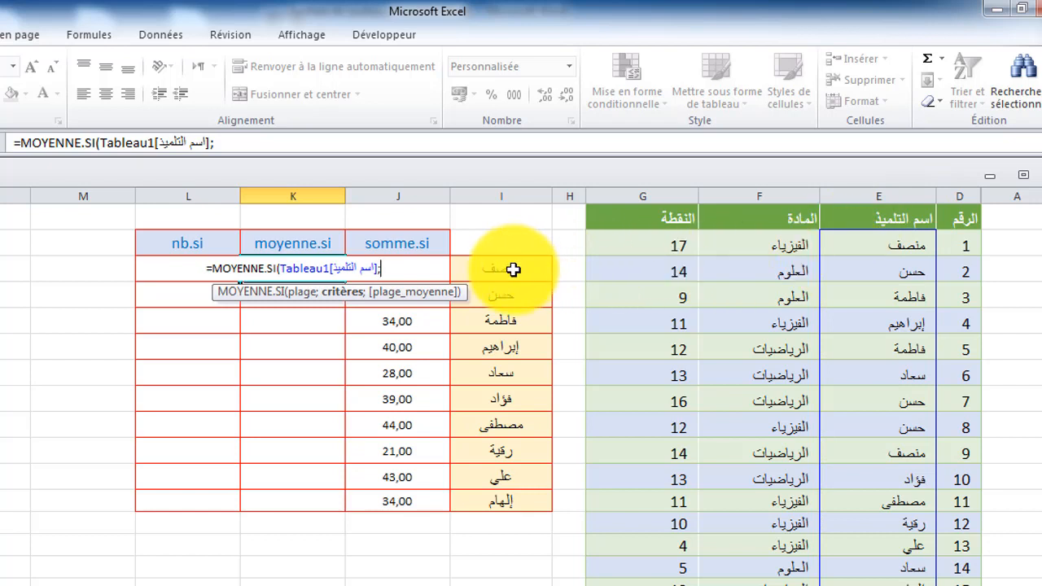
{"action": "left_click", "coordinate": [513, 269]}
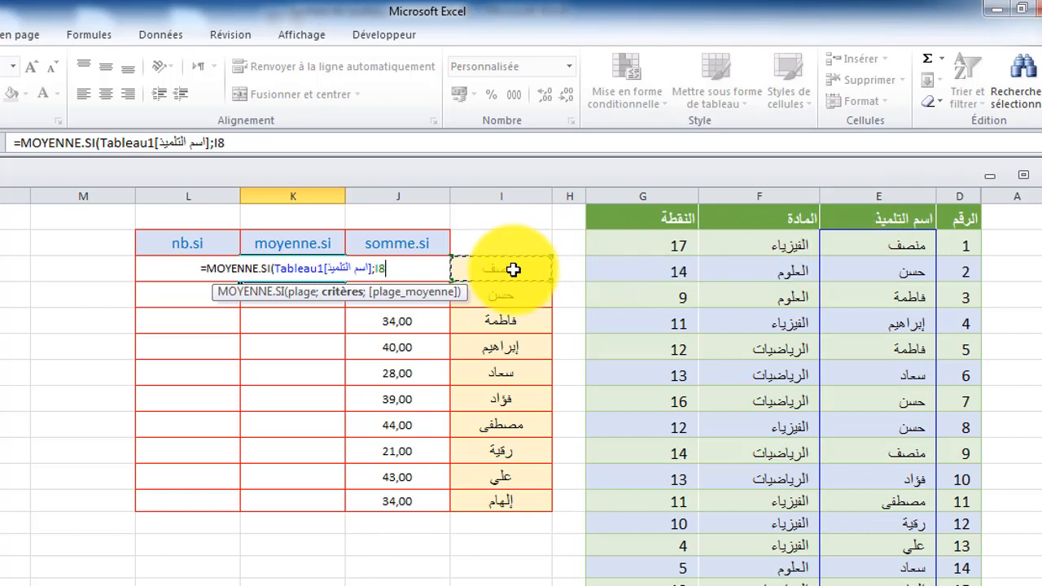
{"action": "type", "text": ";"}
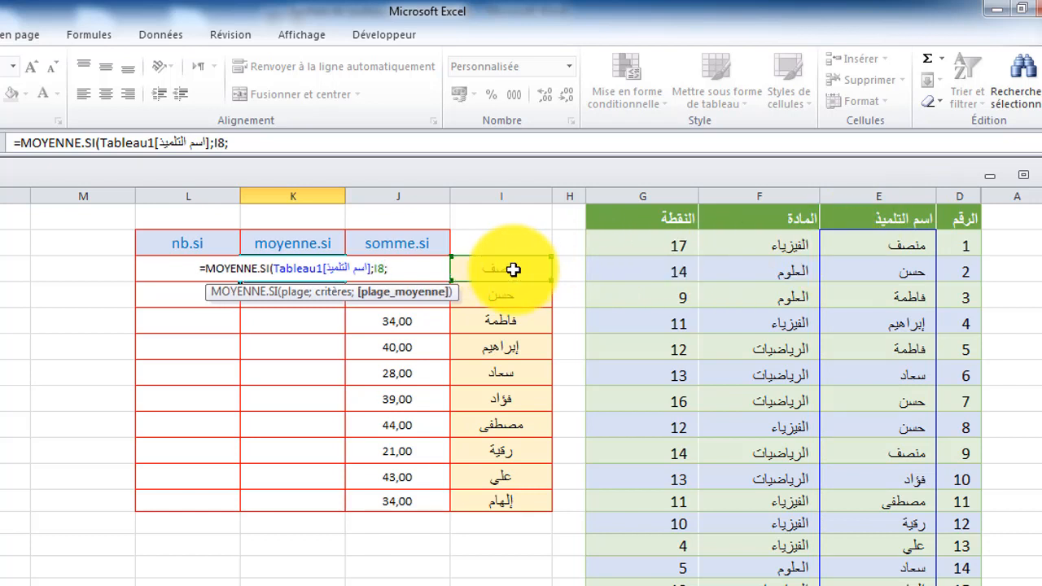
{"action": "left_click", "coordinate": [672, 201]}
{"action": "type", "text": ")"}
{"action": "key", "text": "Return"}
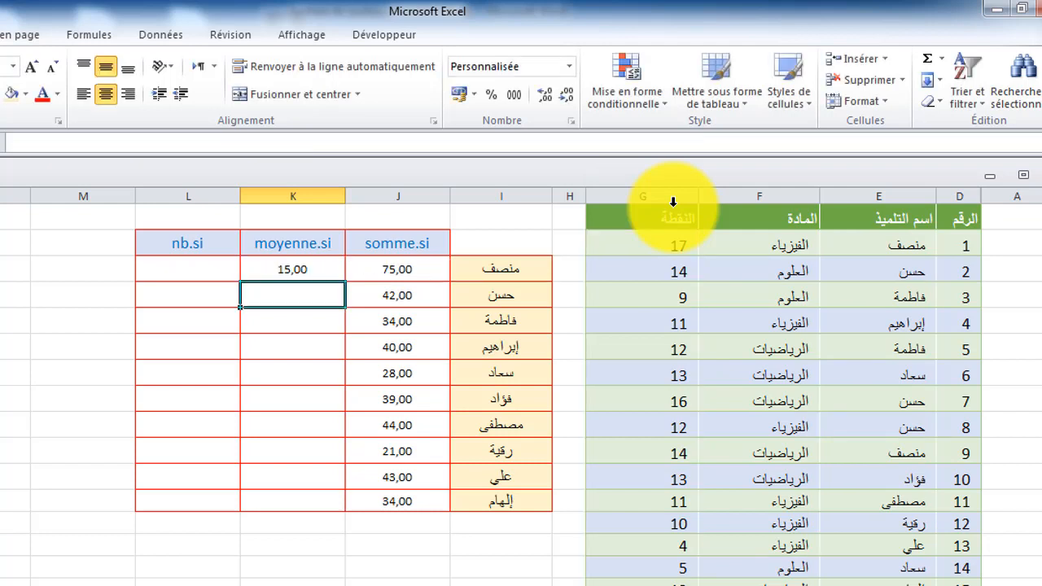
{"action": "left_click", "coordinate": [322, 272]}
{"action": "left_click_drag", "start_coordinate": [239, 280], "coordinate": [268, 504]}
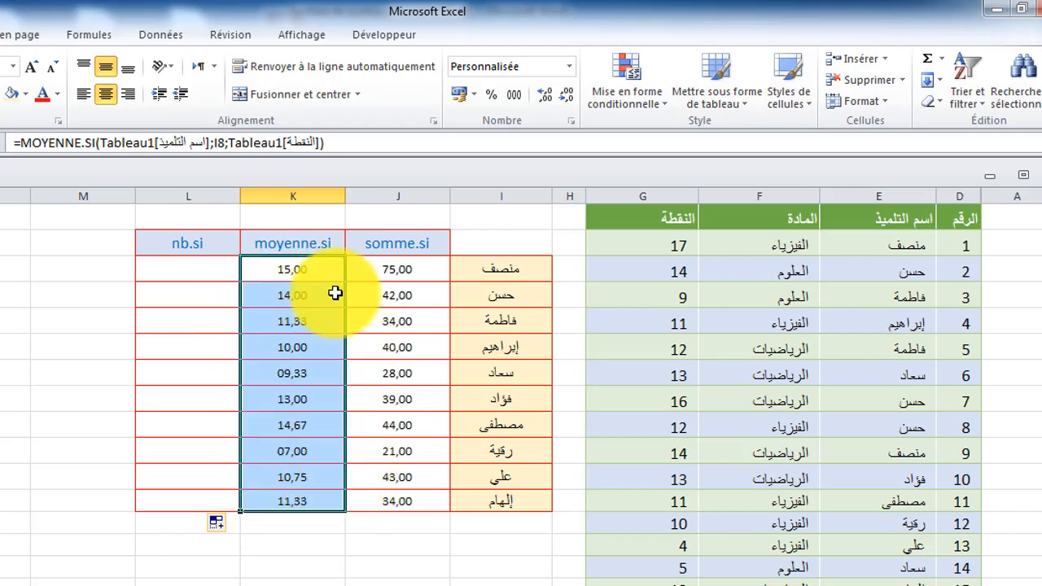
Step: Enter the formula =NB.SI(E:E;I8) in cell L8 to count the first student's marks
{"action": "left_click", "coordinate": [185, 272]}
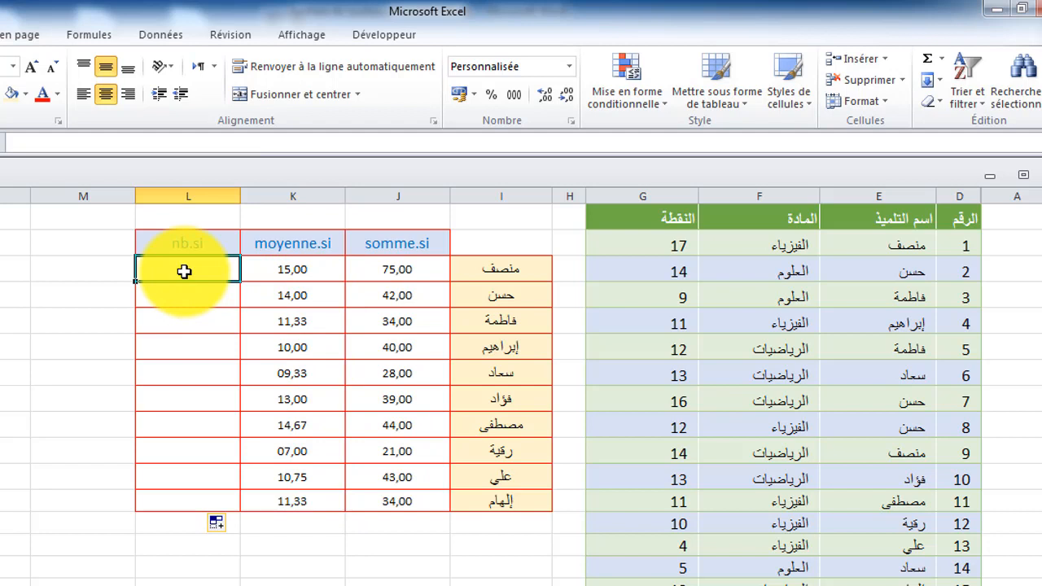
{"action": "type", "text": "="}
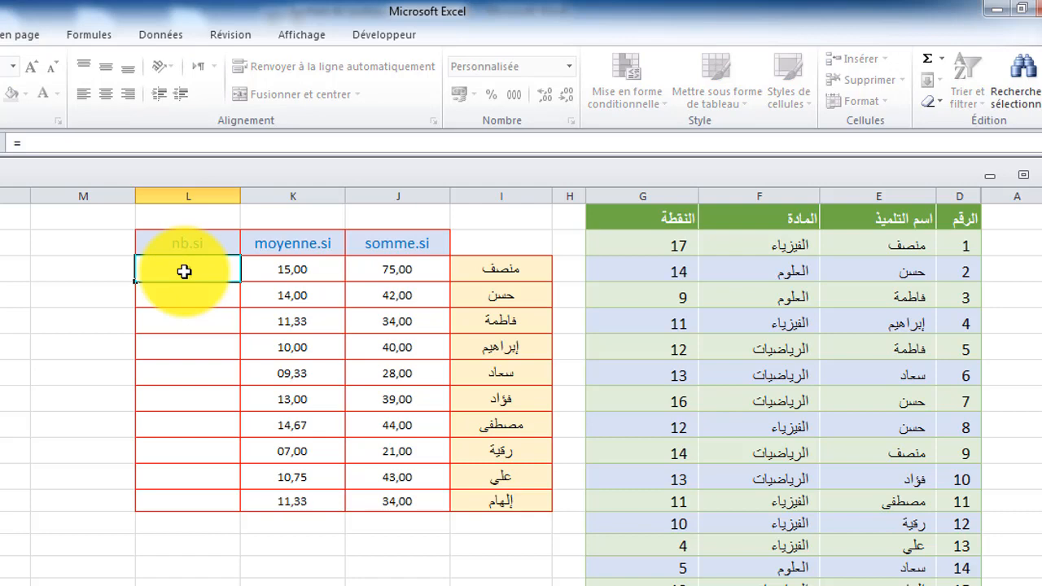
{"action": "type", "text": "nb"}
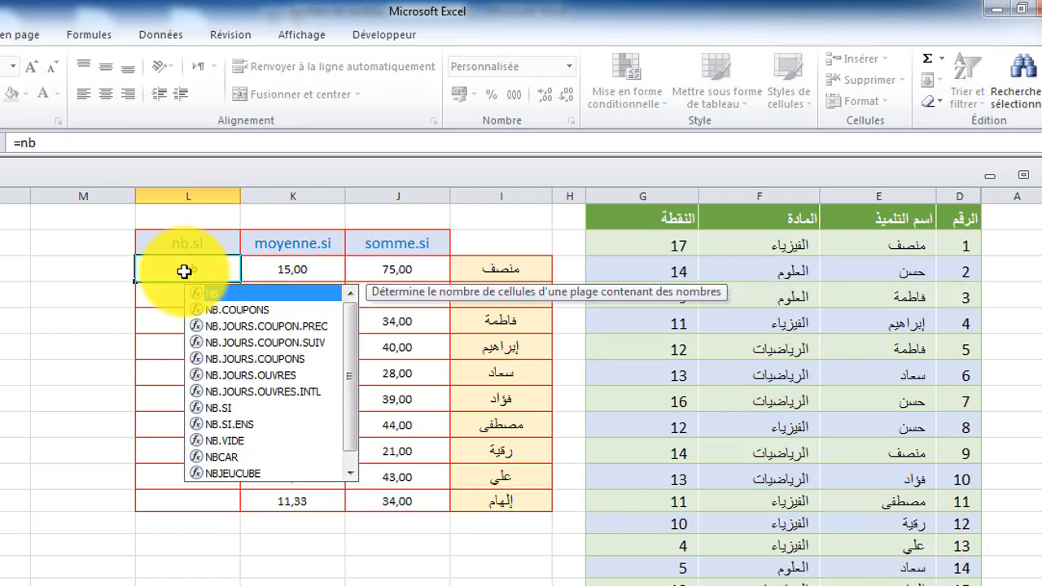
{"action": "double_click", "coordinate": [216, 407]}
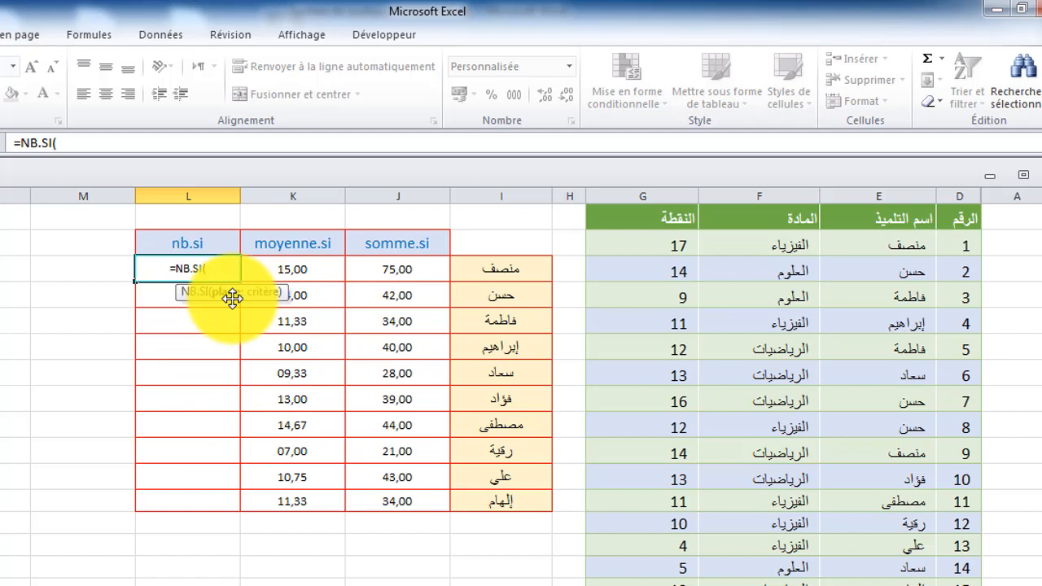
{"action": "left_click", "coordinate": [904, 195]}
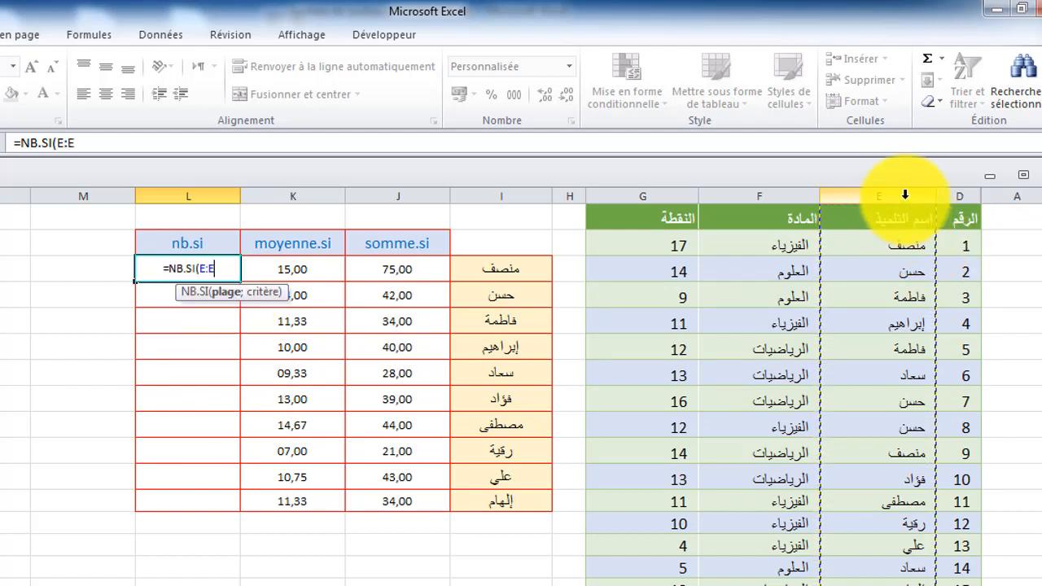
{"action": "type", "text": ";"}
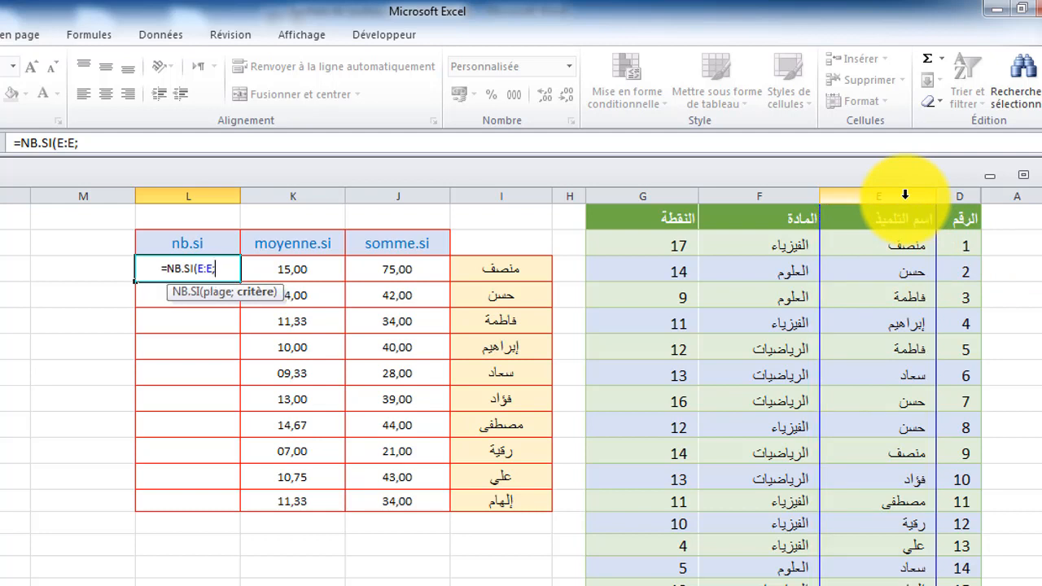
{"action": "left_click", "coordinate": [515, 269]}
{"action": "type", "text": ")"}
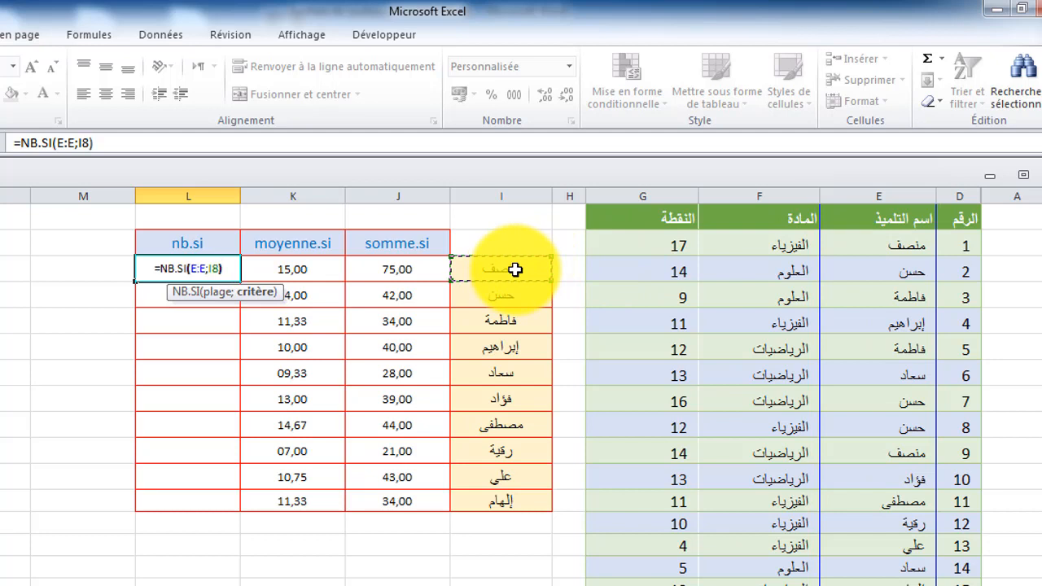
{"action": "key", "text": "Return"}
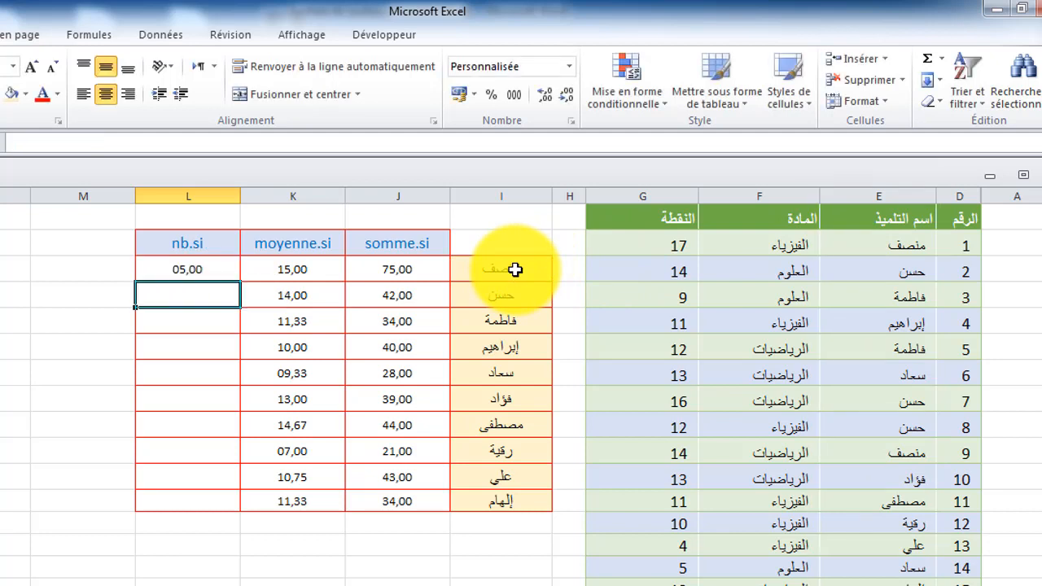
Step: Copy the NB.SI formula from L8 down to L17 and give these cells the Standard number format
{"action": "left_click", "coordinate": [210, 268]}
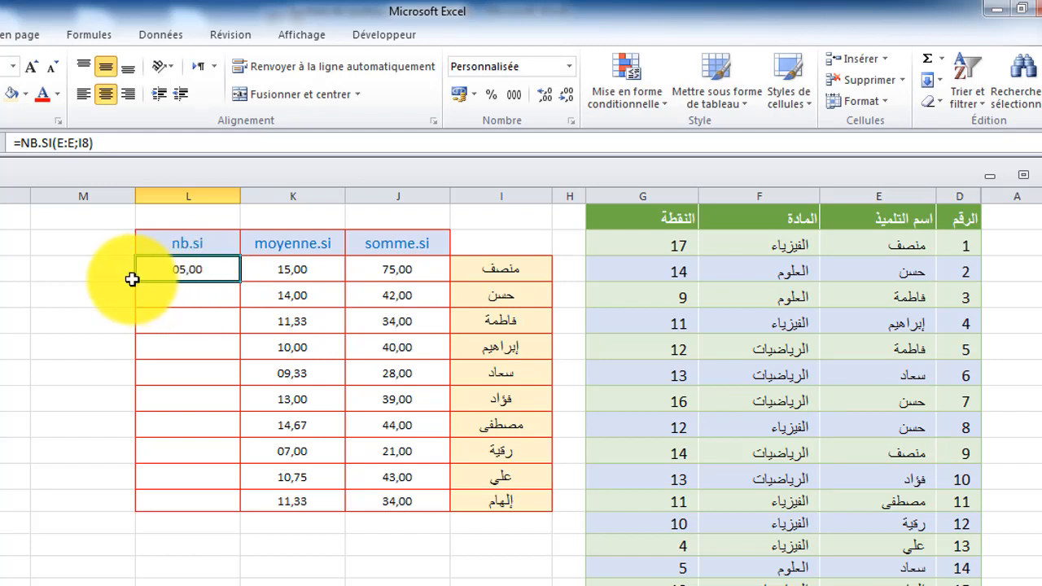
{"action": "left_click_drag", "start_coordinate": [136, 283], "coordinate": [167, 502]}
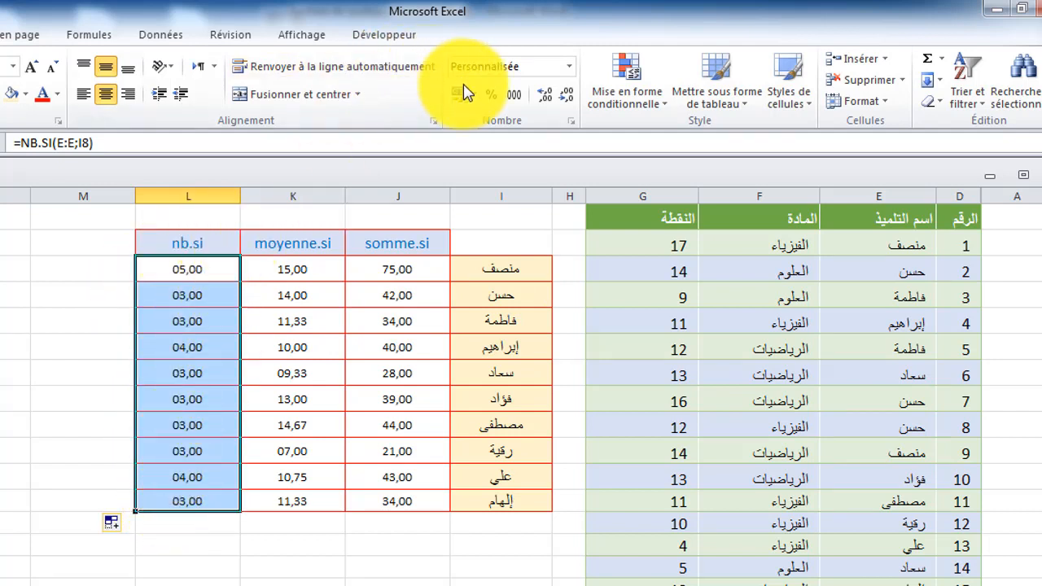
{"action": "left_click", "coordinate": [571, 122]}
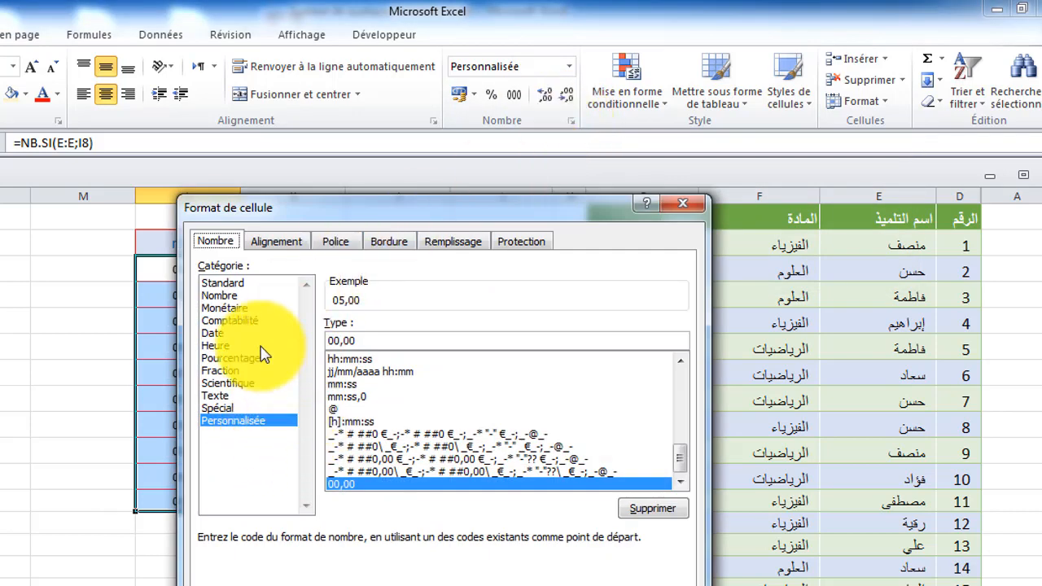
{"action": "left_click", "coordinate": [226, 284]}
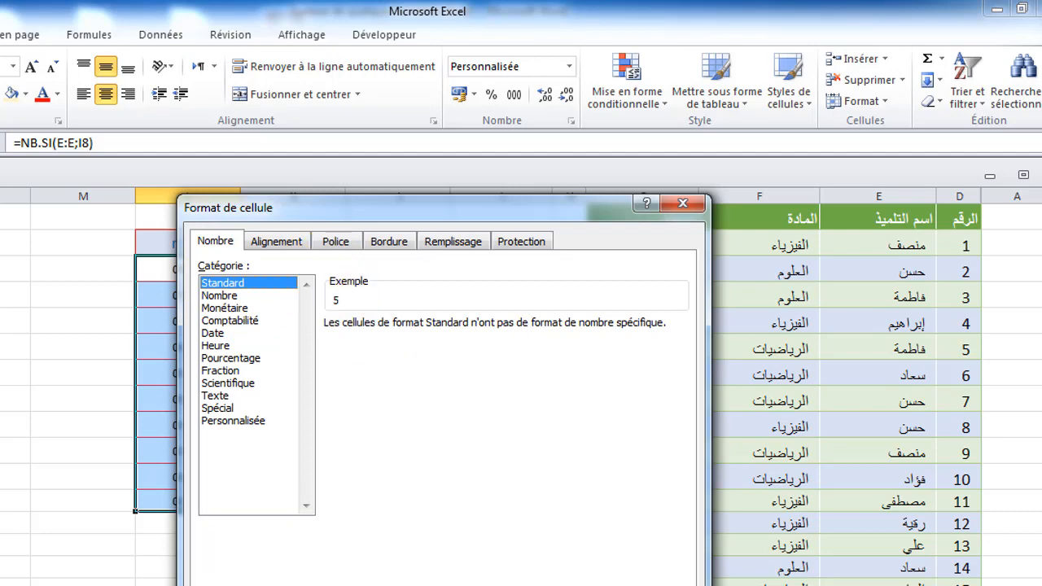
{"action": "left_click", "coordinate": [596, 583]}
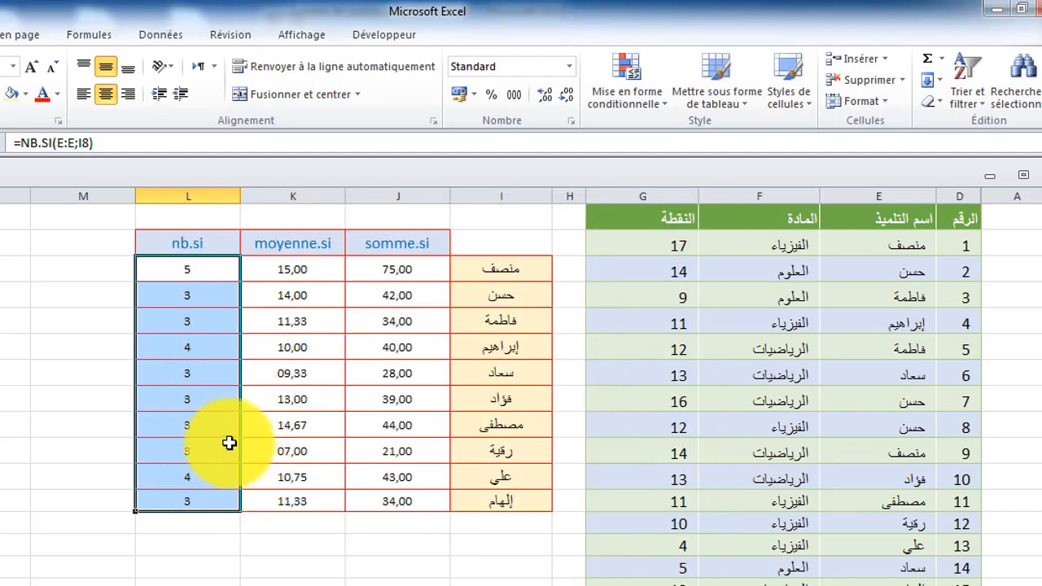